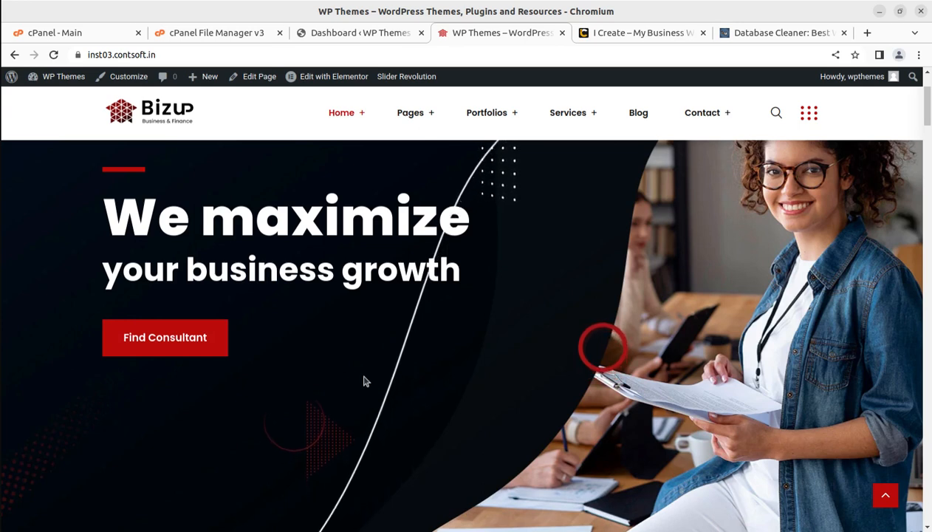
Examine the Database Cleaner product page, covering its description, feature highlights, Free and Pro version comparison, and WordPress reviews
{"action": "scroll", "coordinate": [364, 381], "scroll_direction": "down", "scroll_amount": 2}
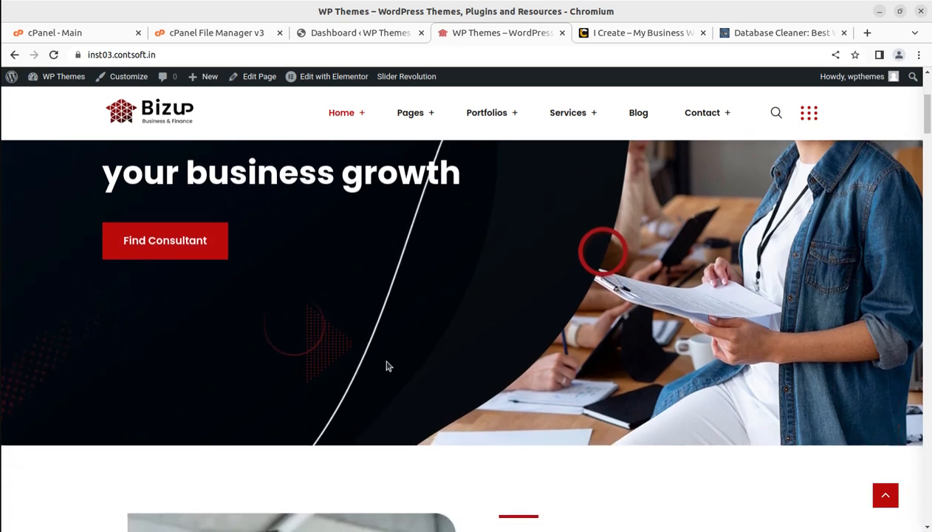
{"action": "left_click", "coordinate": [757, 32]}
{"action": "scroll", "coordinate": [188, 396], "scroll_direction": "up", "scroll_amount": 1}
{"action": "scroll", "coordinate": [188, 395], "scroll_direction": "up", "scroll_amount": 2}
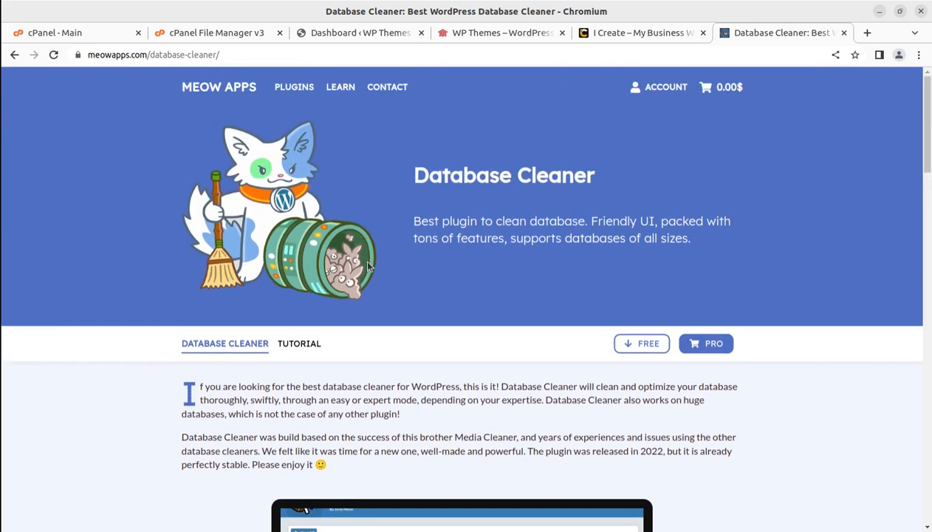
{"action": "left_click_drag", "start_coordinate": [411, 175], "coordinate": [604, 178]}
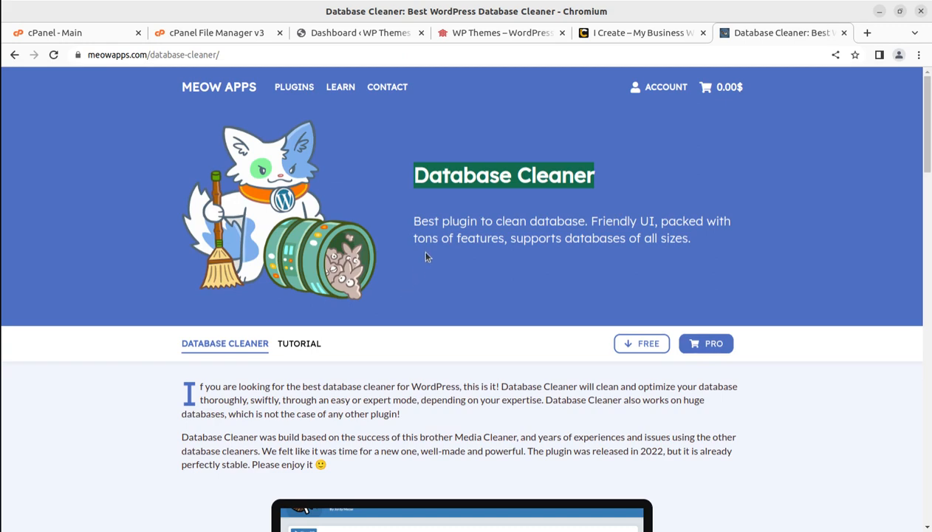
{"action": "scroll", "coordinate": [410, 279], "scroll_direction": "down", "scroll_amount": 5}
{"action": "scroll", "coordinate": [413, 288], "scroll_direction": "down", "scroll_amount": 6}
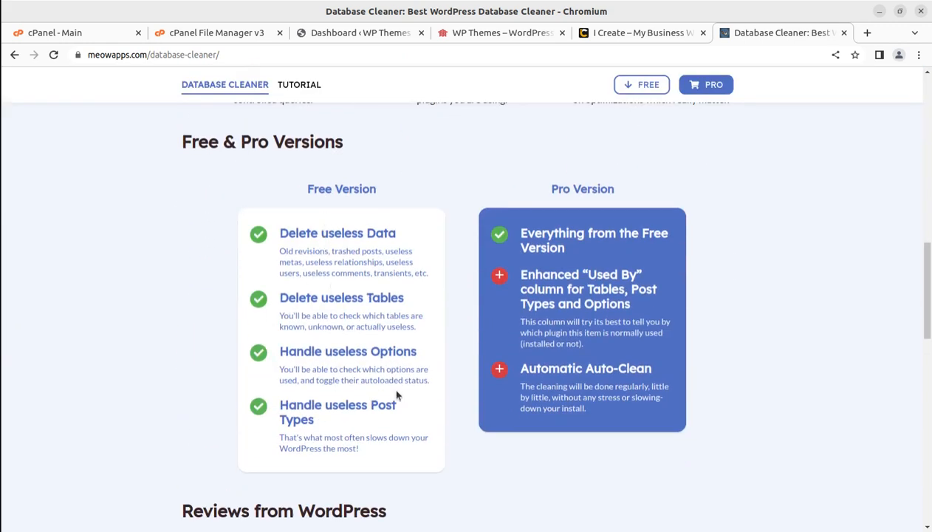
{"action": "scroll", "coordinate": [443, 310], "scroll_direction": "up", "scroll_amount": 3}
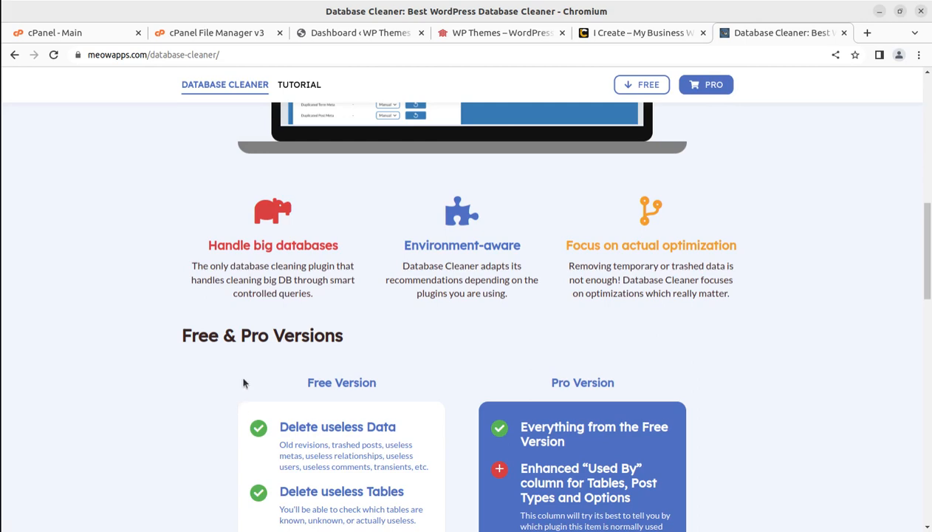
{"action": "scroll", "coordinate": [244, 383], "scroll_direction": "down", "scroll_amount": 2}
{"action": "scroll", "coordinate": [244, 382], "scroll_direction": "down", "scroll_amount": 4}
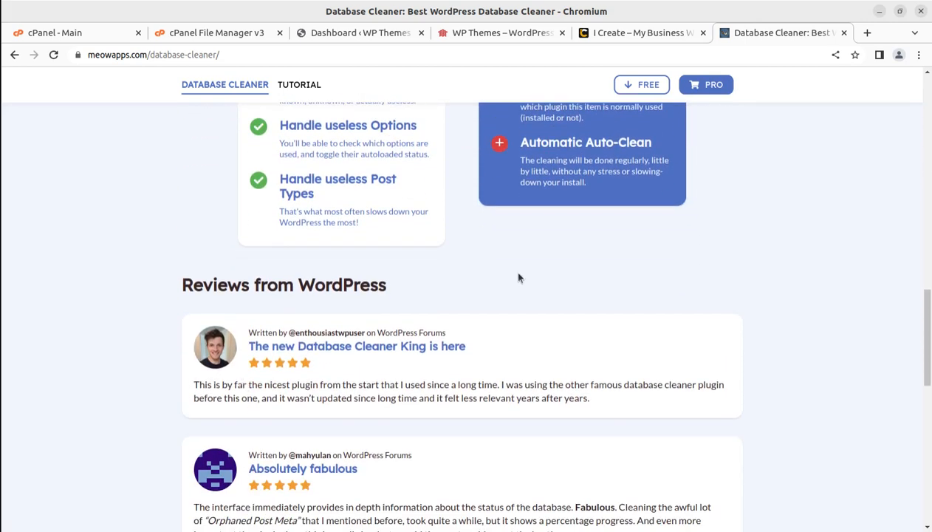
{"action": "scroll", "coordinate": [432, 375], "scroll_direction": "up", "scroll_amount": 2}
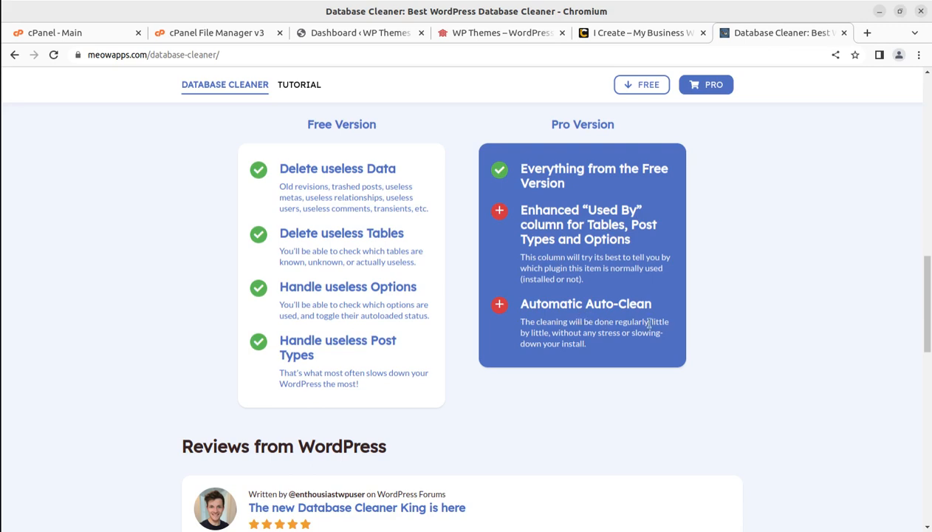
{"action": "scroll", "coordinate": [592, 351], "scroll_direction": "down", "scroll_amount": 5}
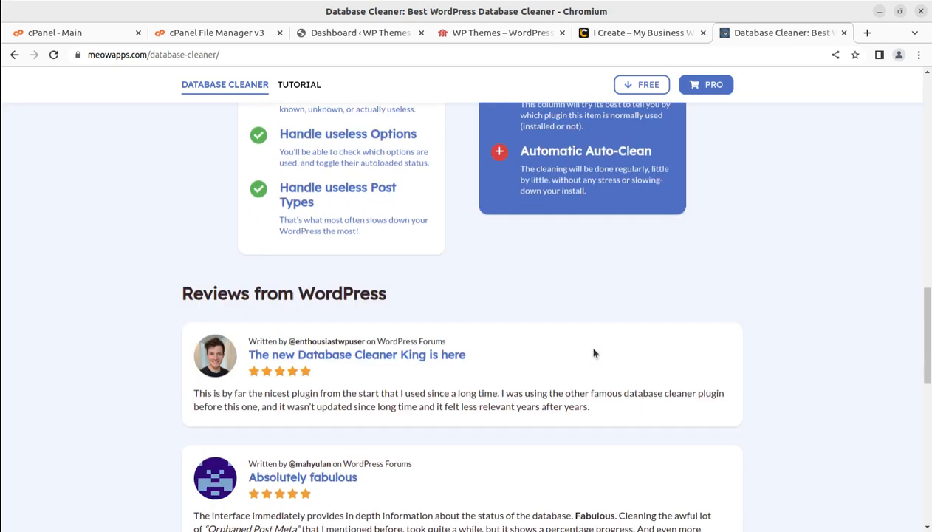
{"action": "scroll", "coordinate": [592, 347], "scroll_direction": "up", "scroll_amount": 3}
{"action": "scroll", "coordinate": [593, 347], "scroll_direction": "up", "scroll_amount": 8}
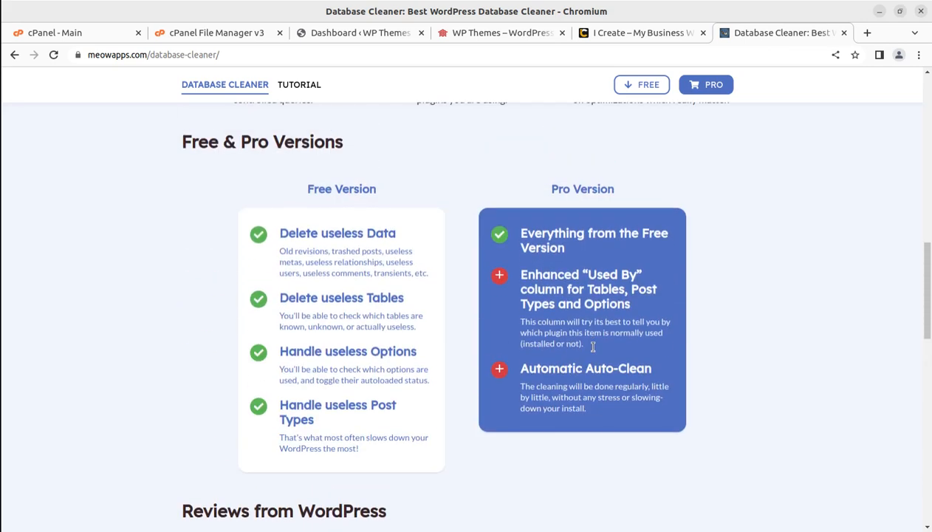
{"action": "scroll", "coordinate": [592, 351], "scroll_direction": "up", "scroll_amount": 3}
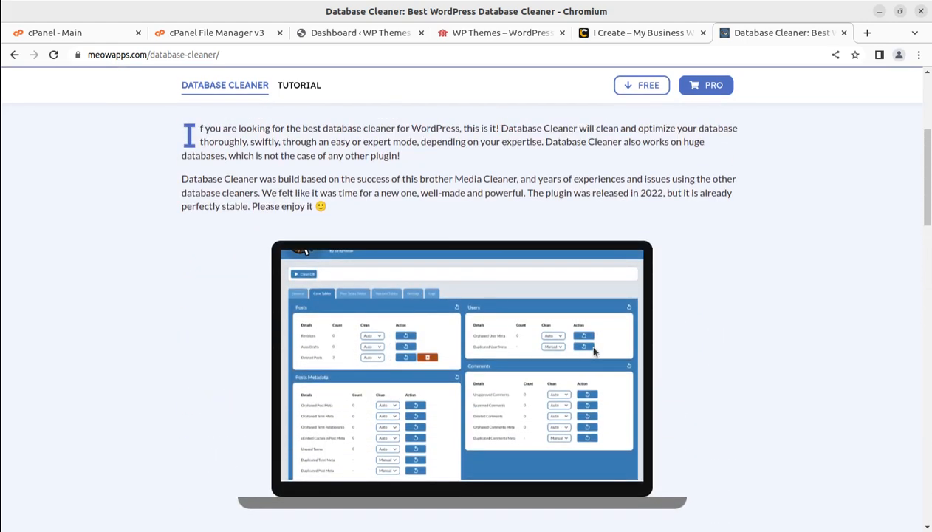
{"action": "scroll", "coordinate": [593, 352], "scroll_direction": "up", "scroll_amount": 2}
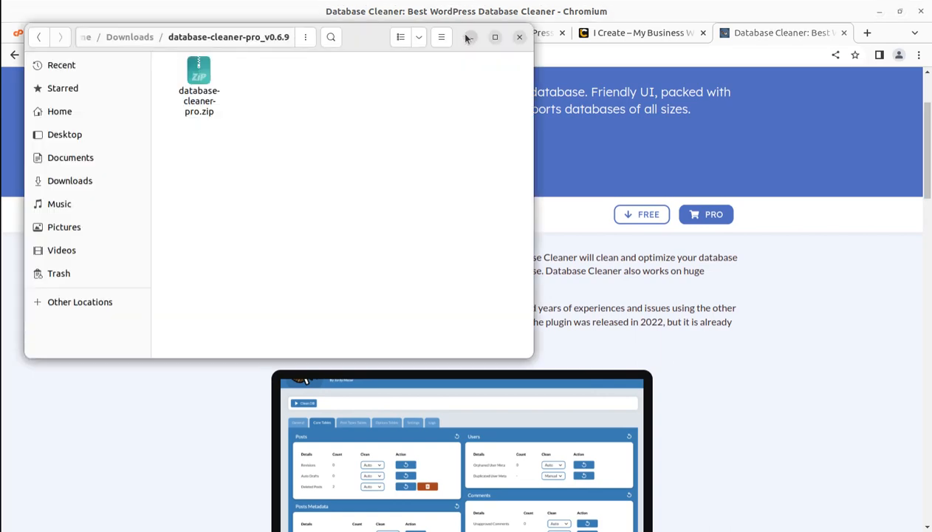
Check the downloaded database-cleaner-pro.zip in the file manager, and view the WordPress dashboard and the site's home page
{"action": "left_click", "coordinate": [196, 71]}
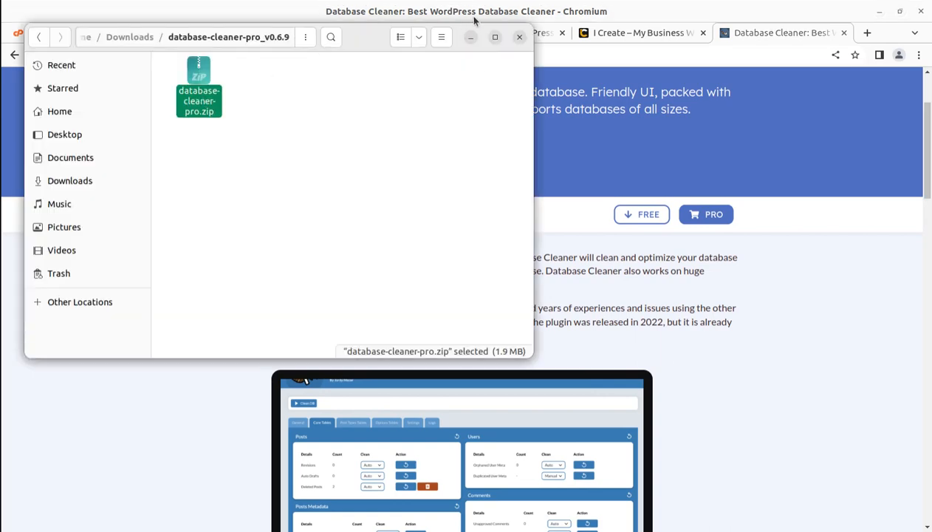
{"action": "left_click", "coordinate": [518, 39]}
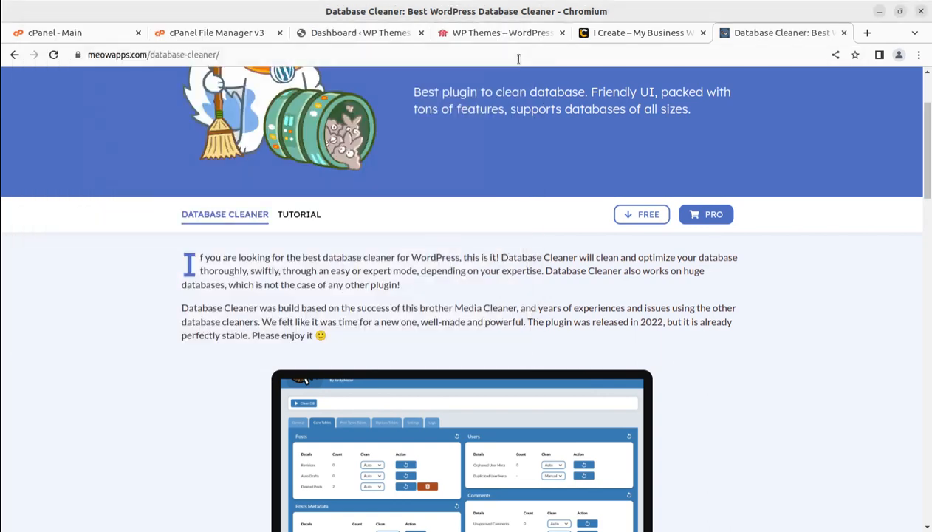
{"action": "left_click", "coordinate": [336, 33]}
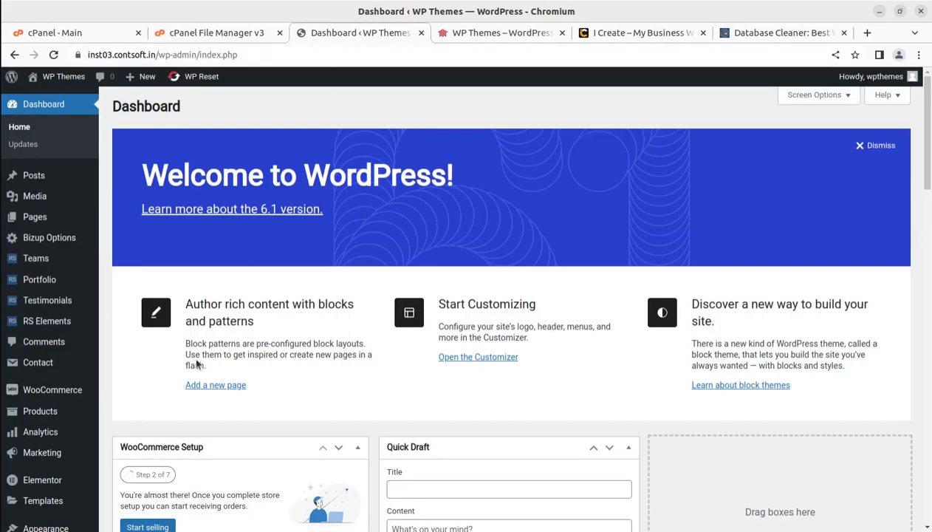
{"action": "scroll", "coordinate": [197, 363], "scroll_direction": "down", "scroll_amount": 2}
{"action": "scroll", "coordinate": [160, 291], "scroll_direction": "up", "scroll_amount": 2}
{"action": "left_click", "coordinate": [440, 33]}
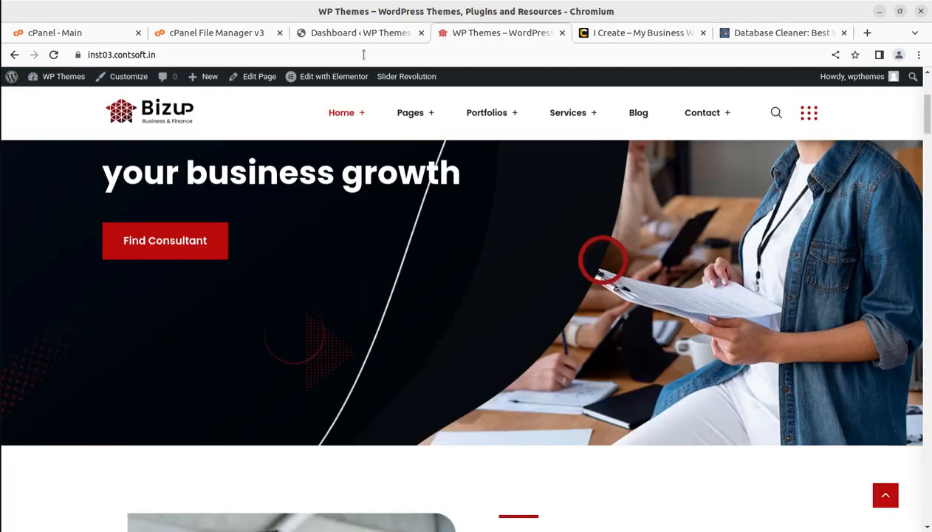
{"action": "scroll", "coordinate": [343, 235], "scroll_direction": "up", "scroll_amount": 3}
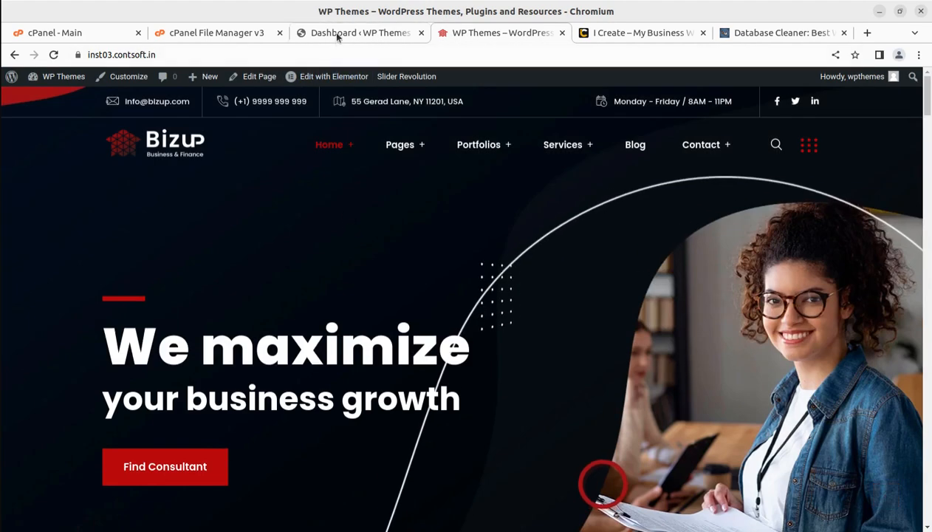
Open the plugin upload form in the WordPress dashboard
{"action": "left_click", "coordinate": [333, 33]}
{"action": "scroll", "coordinate": [44, 395], "scroll_direction": "down", "scroll_amount": 2}
{"action": "mouse_move", "coordinate": [36, 412]}
{"action": "mouse_move", "coordinate": [33, 388]}
{"action": "left_click", "coordinate": [118, 409]}
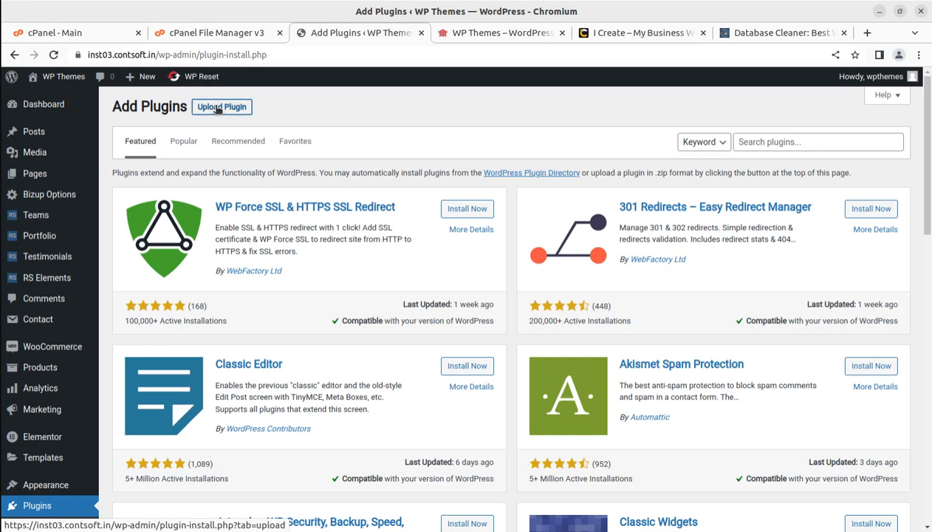
{"action": "left_click", "coordinate": [221, 107]}
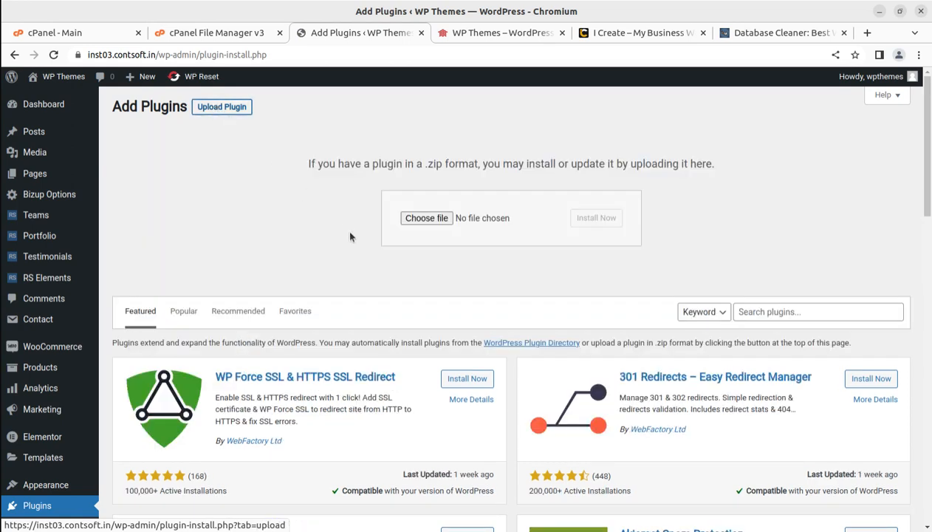
Upload database-cleaner-pro.zip from the database-cleaner-pro_v0.6.9 folder in Downloads, and install and activate the plugin
{"action": "left_click", "coordinate": [424, 218]}
{"action": "left_click", "coordinate": [255, 215]}
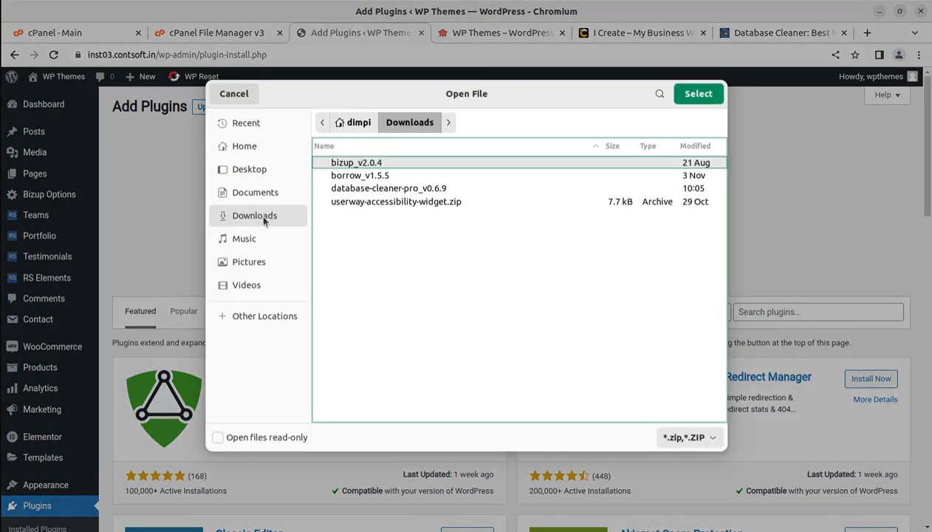
{"action": "double_click", "coordinate": [364, 190]}
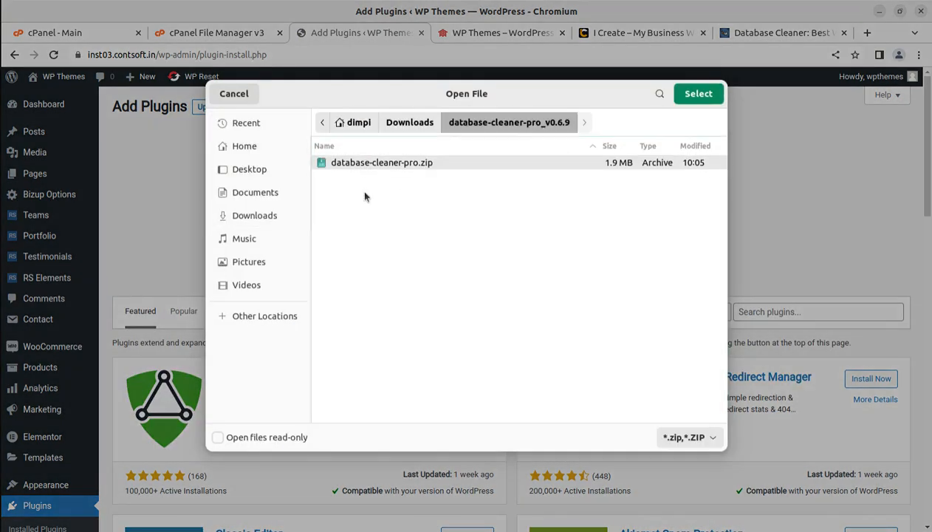
{"action": "left_click", "coordinate": [698, 94]}
{"action": "left_click", "coordinate": [602, 220]}
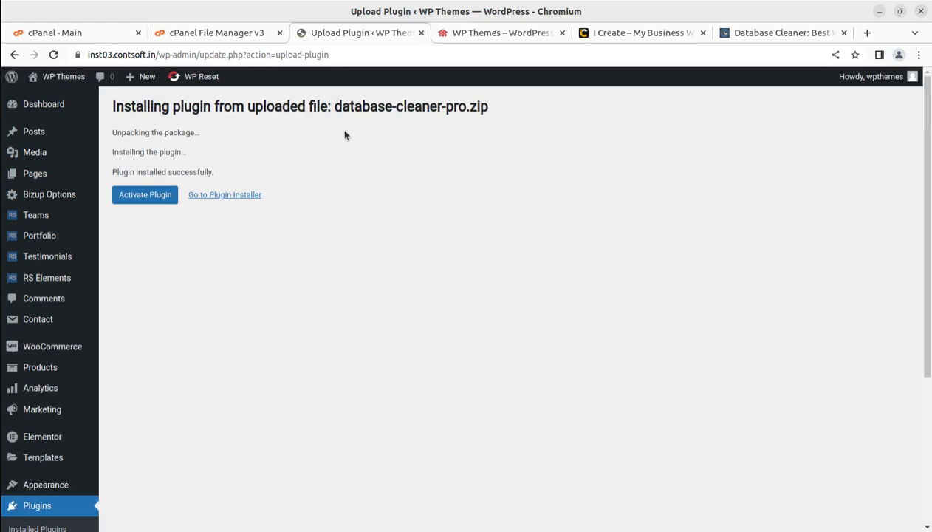
{"action": "left_click", "coordinate": [144, 195]}
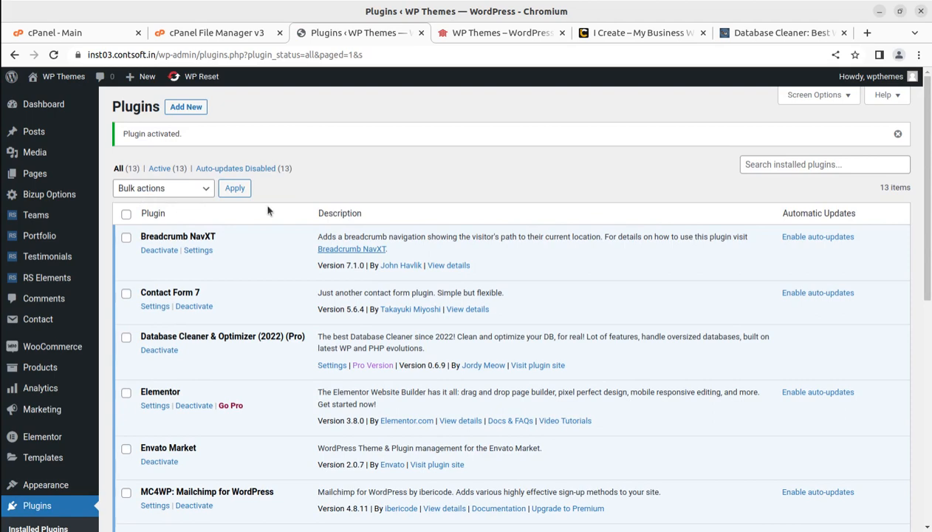
Find Database Cleaner & Optimizer (2022) (Pro) among the installed plugins and open its settings
{"action": "scroll", "coordinate": [498, 220], "scroll_direction": "down", "scroll_amount": 3}
{"action": "scroll", "coordinate": [369, 310], "scroll_direction": "down", "scroll_amount": 6}
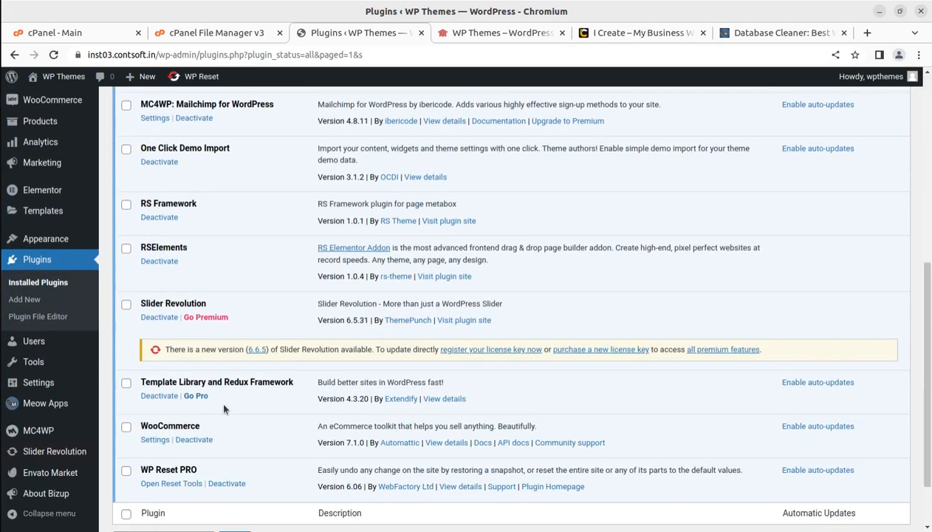
{"action": "scroll", "coordinate": [207, 360], "scroll_direction": "down", "scroll_amount": 2}
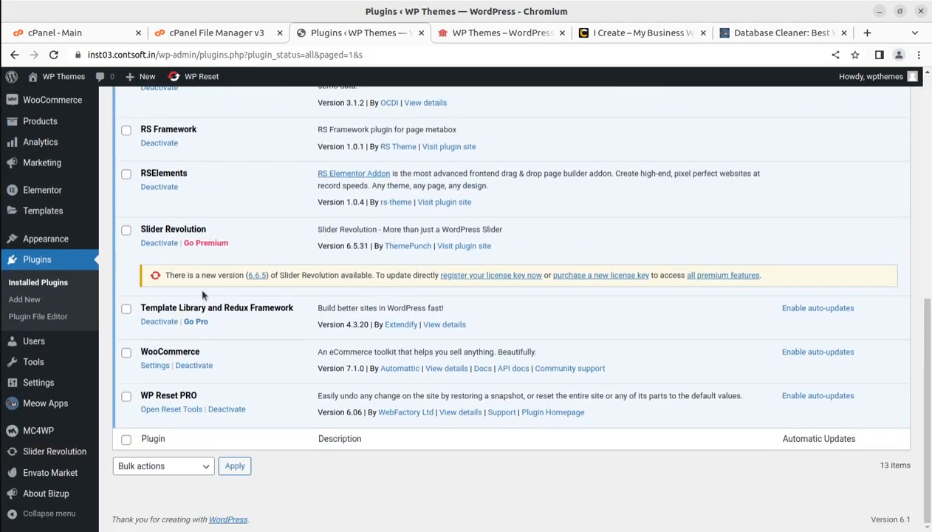
{"action": "scroll", "coordinate": [169, 364], "scroll_direction": "up", "scroll_amount": 3}
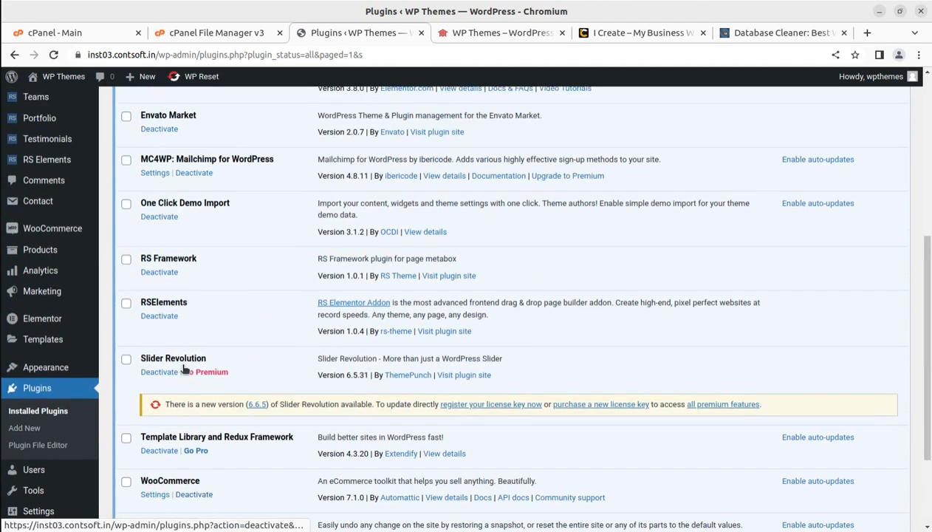
{"action": "scroll", "coordinate": [188, 318], "scroll_direction": "up", "scroll_amount": 5}
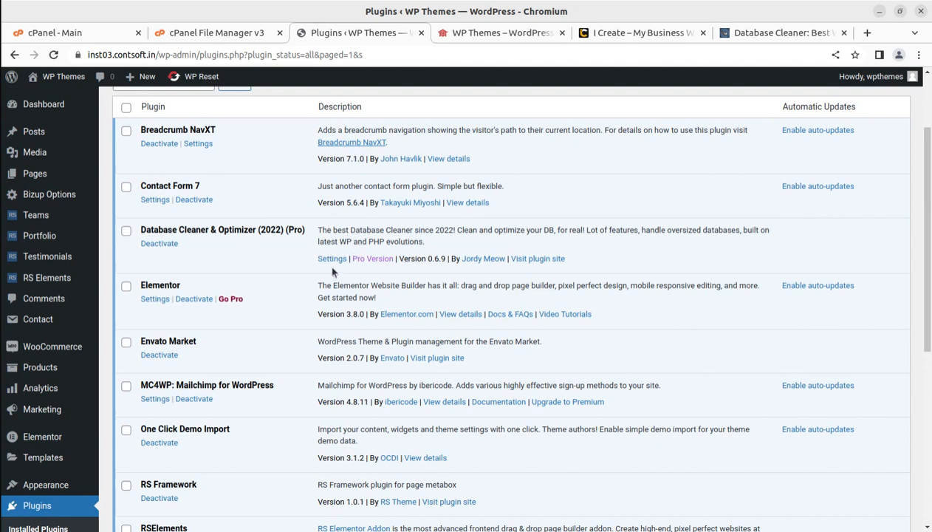
{"action": "left_click_drag", "start_coordinate": [141, 230], "coordinate": [256, 229]}
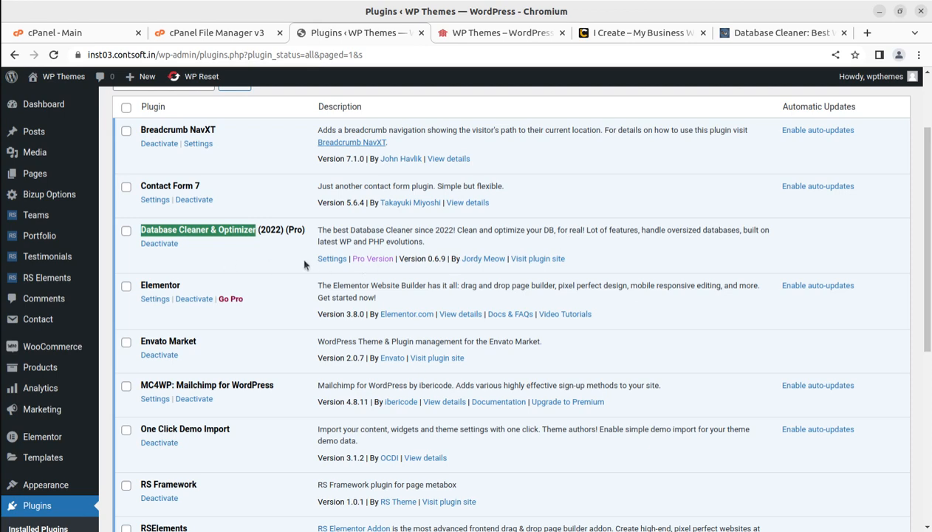
{"action": "left_click", "coordinate": [331, 258]}
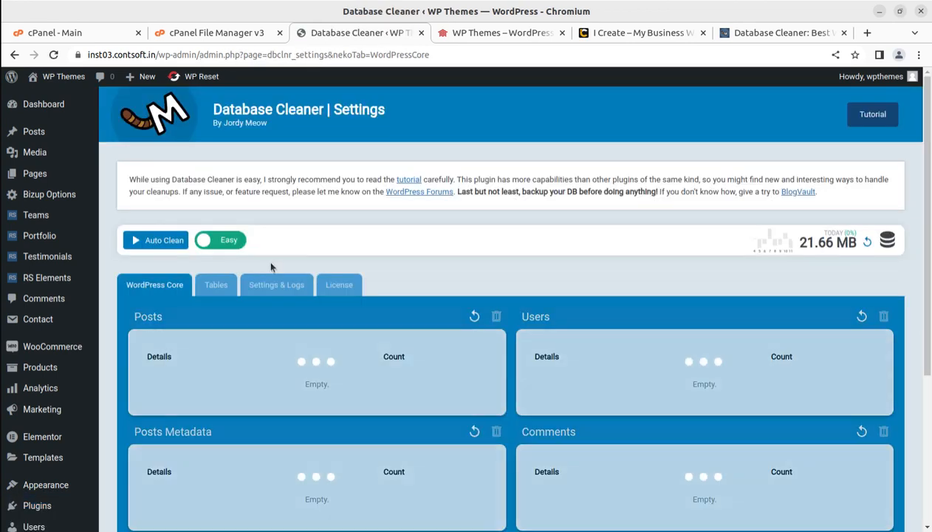
Review the WordPress Core cleanup lists and refresh the database size reading
{"action": "scroll", "coordinate": [536, 281], "scroll_direction": "down", "scroll_amount": 1}
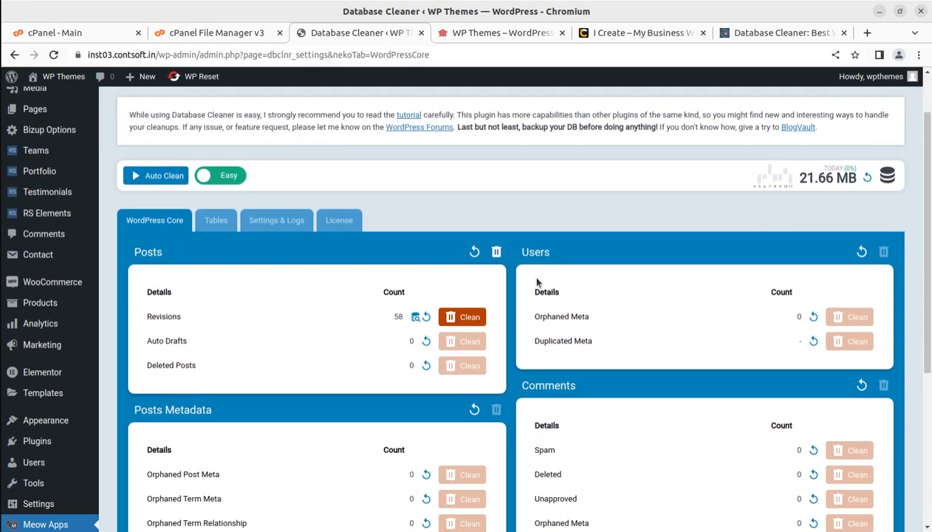
{"action": "scroll", "coordinate": [702, 236], "scroll_direction": "up", "scroll_amount": 1}
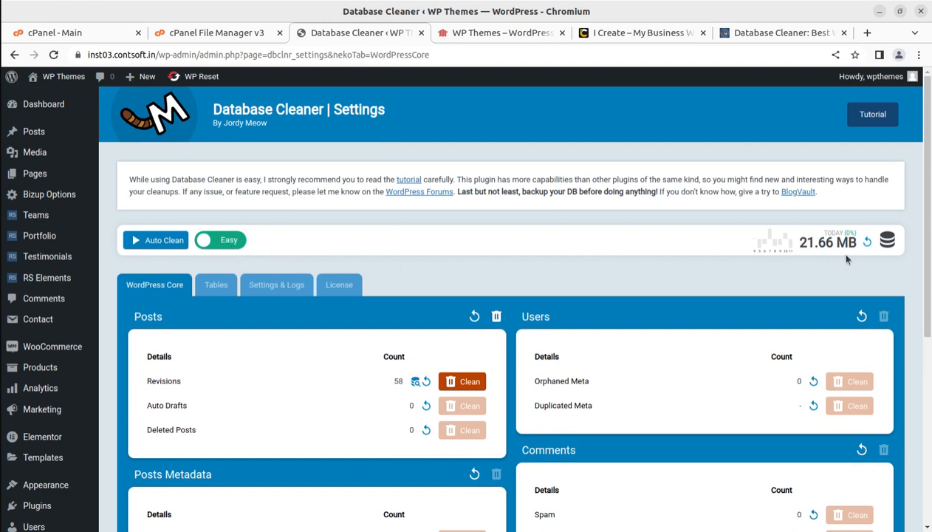
{"action": "mouse_move", "coordinate": [775, 244]}
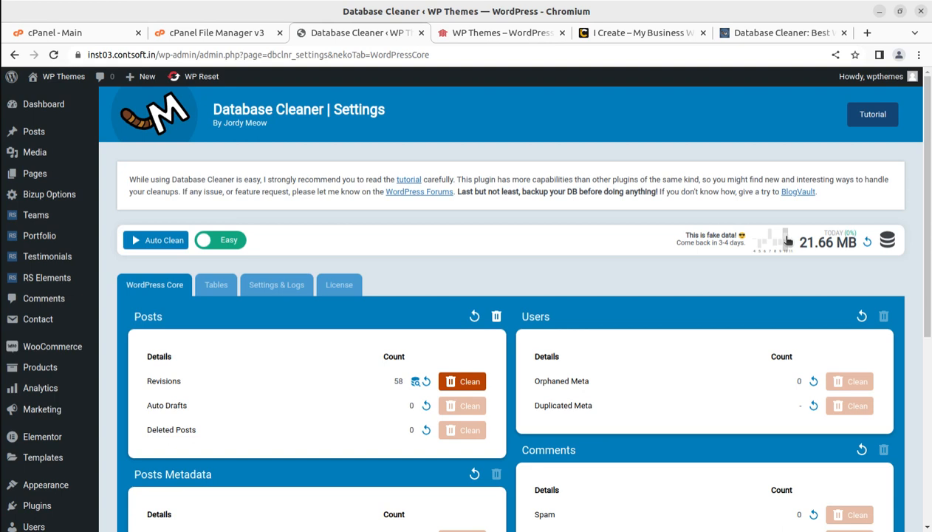
{"action": "left_click", "coordinate": [868, 243]}
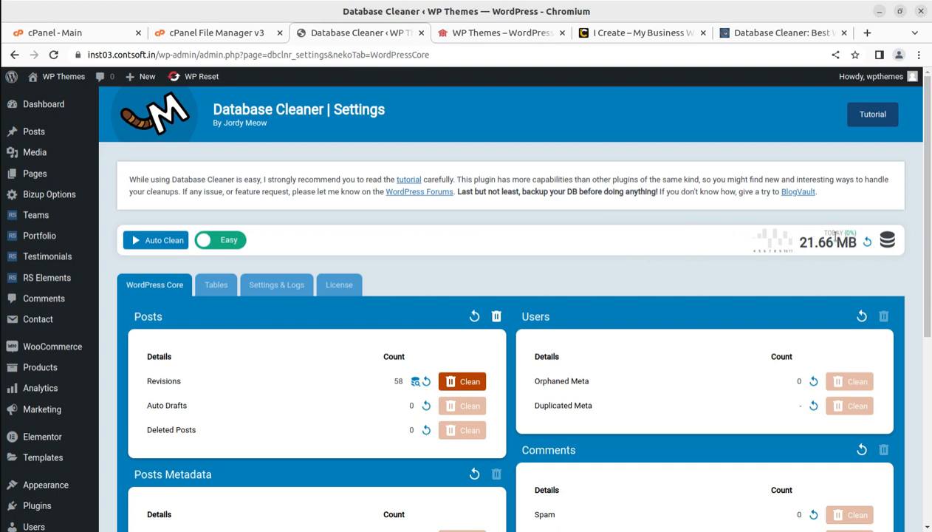
Preview the plugin's Expert mode and return to Easy mode
{"action": "left_click", "coordinate": [219, 242]}
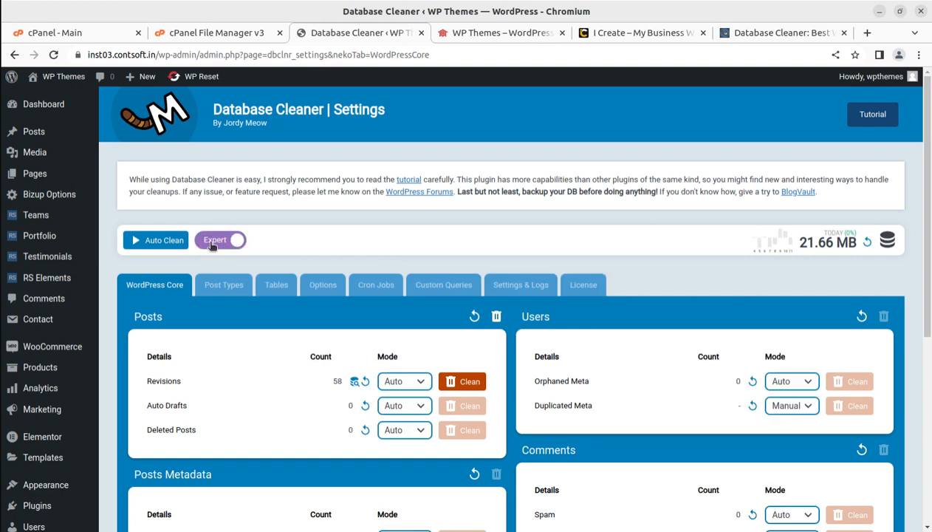
{"action": "left_click", "coordinate": [215, 242]}
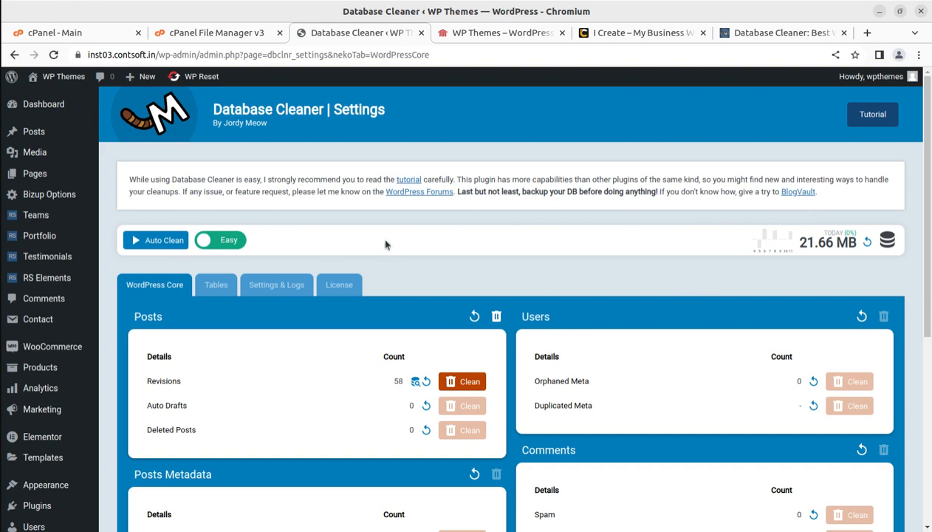
Switch Database Cleaner to Expert mode and show its list of post types
{"action": "scroll", "coordinate": [381, 237], "scroll_direction": "down", "scroll_amount": 2}
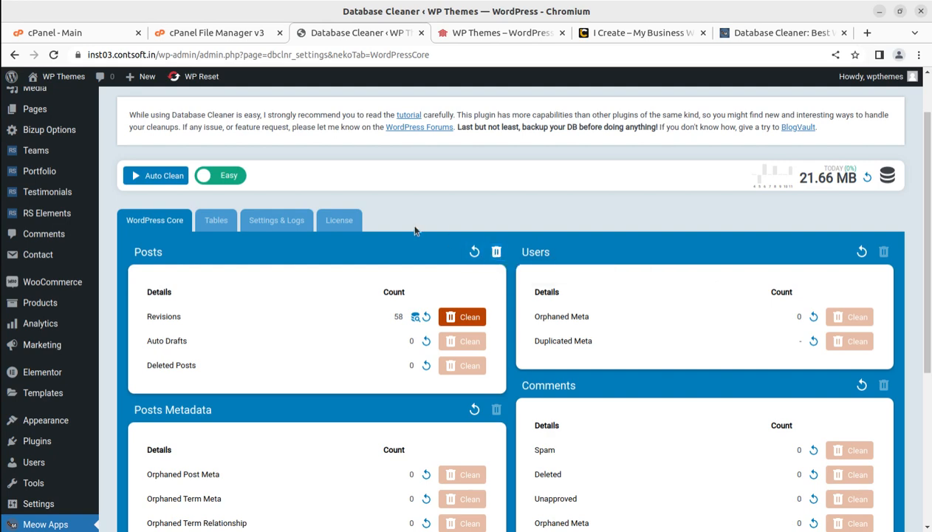
{"action": "left_click", "coordinate": [231, 180]}
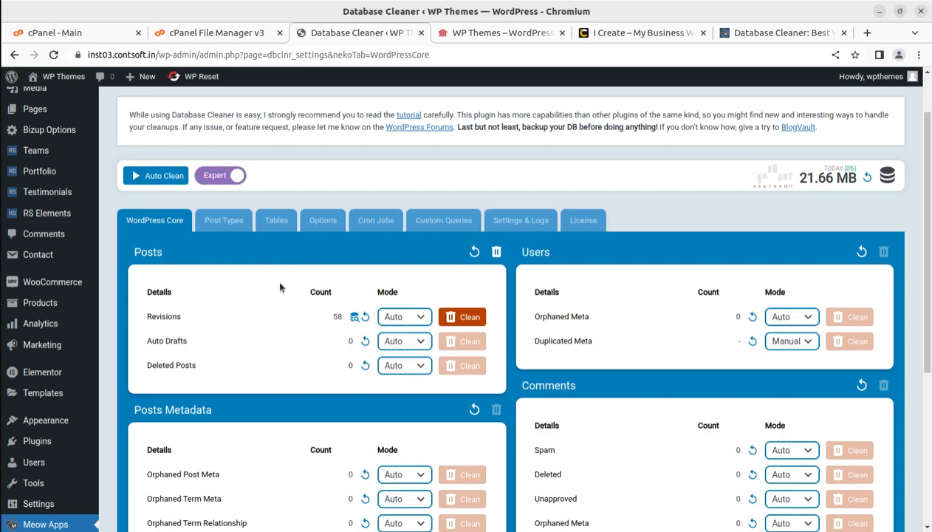
{"action": "left_click", "coordinate": [231, 222]}
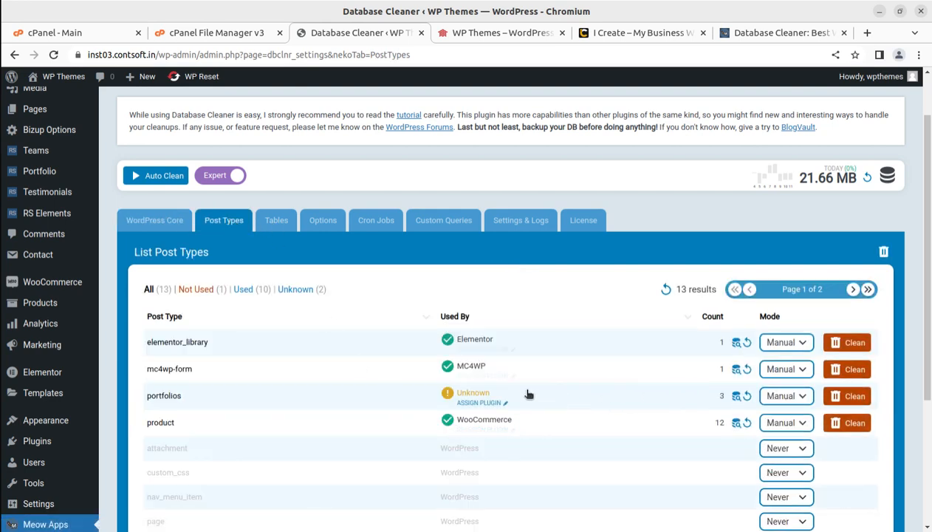
Look through the Expert mode lists for Tables, Options, Cron Jobs and Custom Queries, ending at Settings & Logs
{"action": "left_click", "coordinate": [286, 225]}
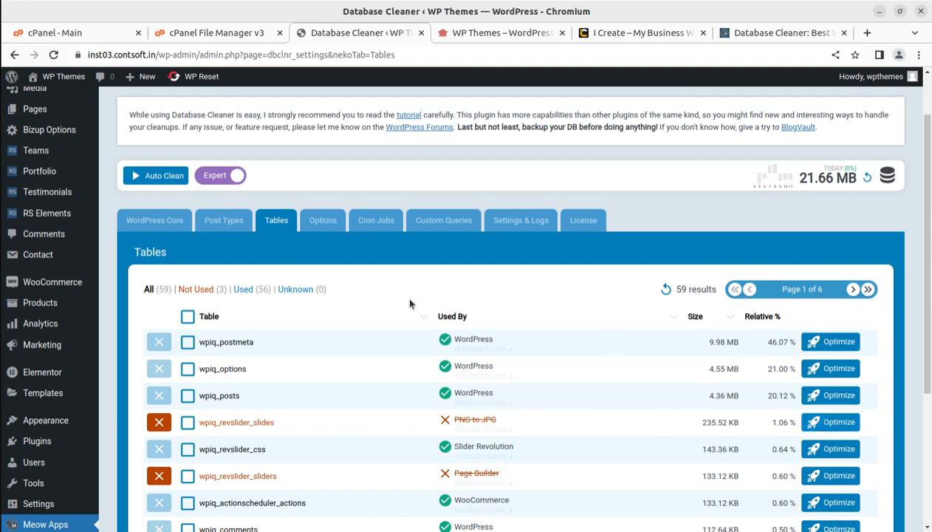
{"action": "left_click", "coordinate": [330, 223]}
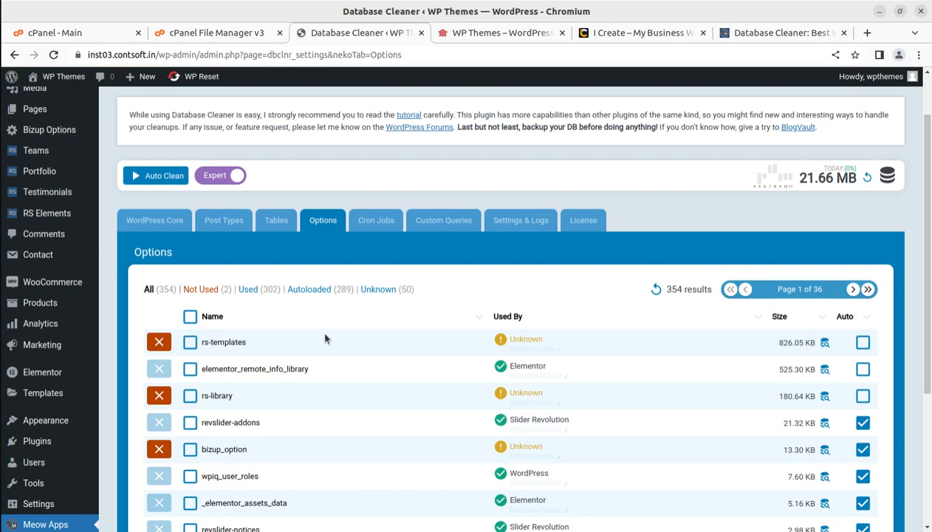
{"action": "left_click", "coordinate": [382, 221]}
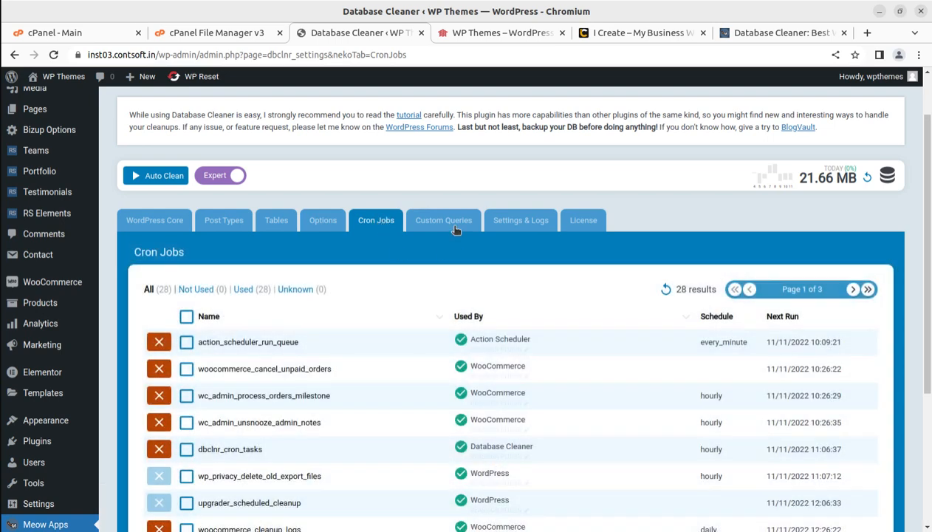
{"action": "left_click", "coordinate": [456, 230]}
{"action": "left_click", "coordinate": [522, 224]}
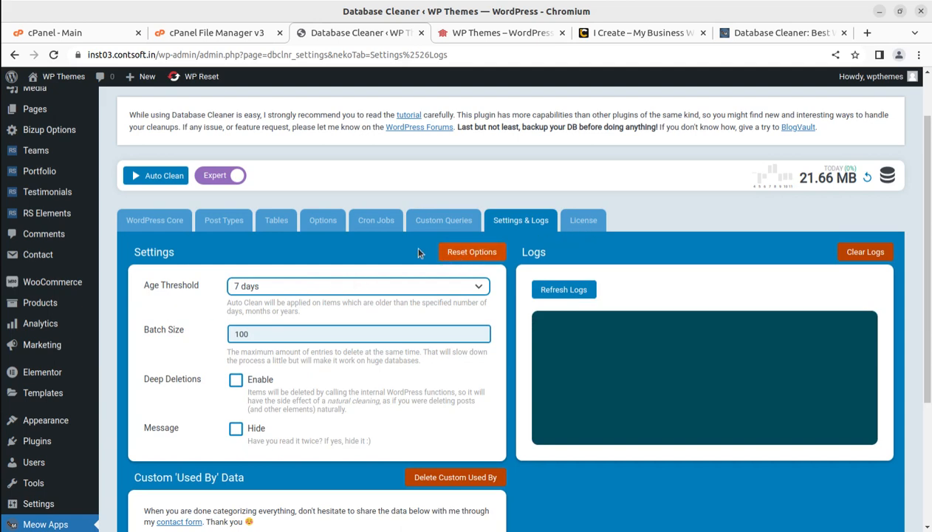
Return Database Cleaner to Easy mode and clean the post revisions listed under WordPress Core
{"action": "left_click", "coordinate": [200, 182]}
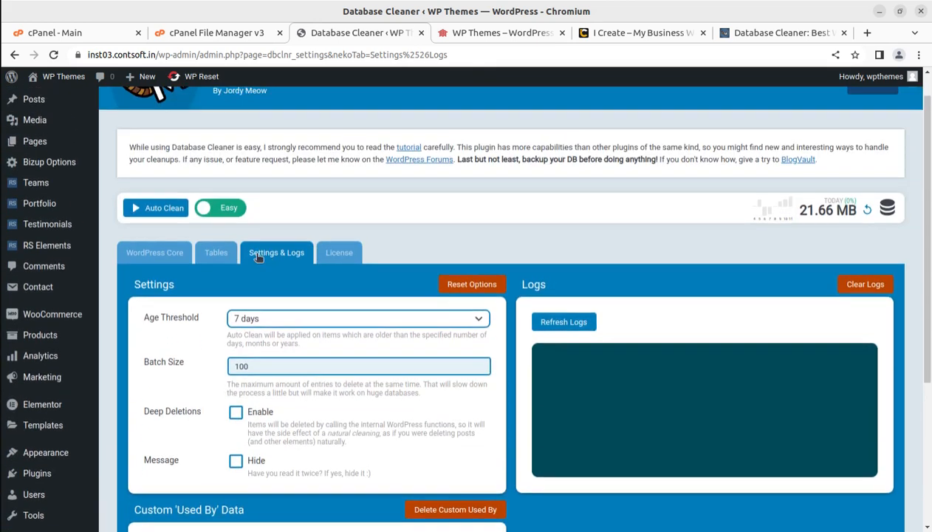
{"action": "left_click", "coordinate": [153, 254]}
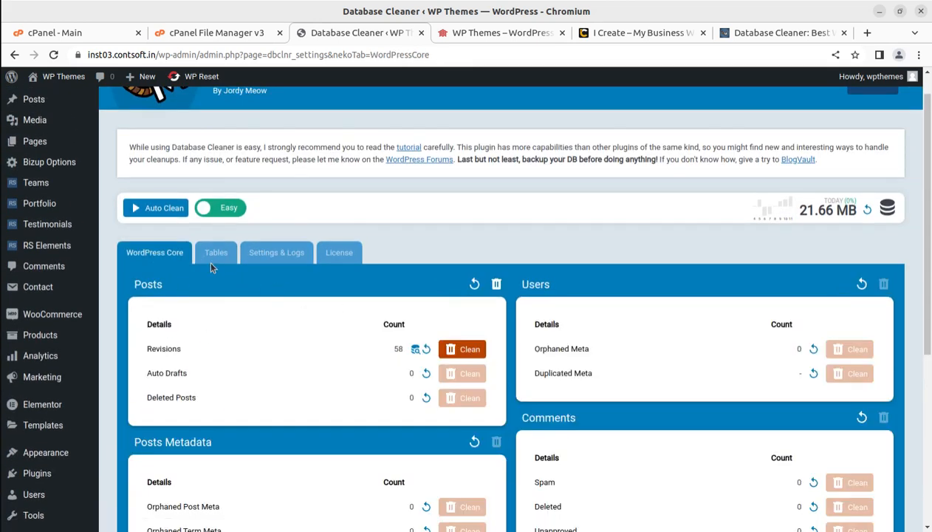
{"action": "scroll", "coordinate": [330, 350], "scroll_direction": "down", "scroll_amount": 1}
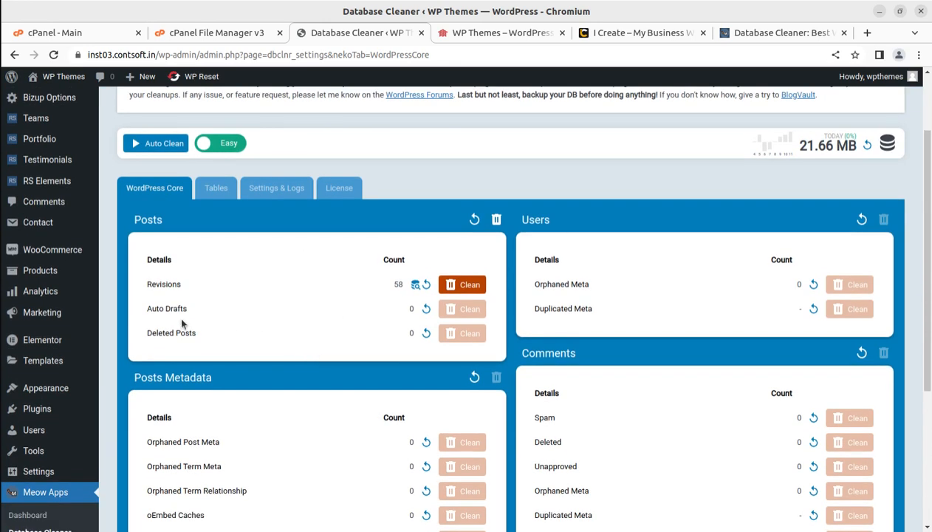
{"action": "left_click", "coordinate": [453, 290]}
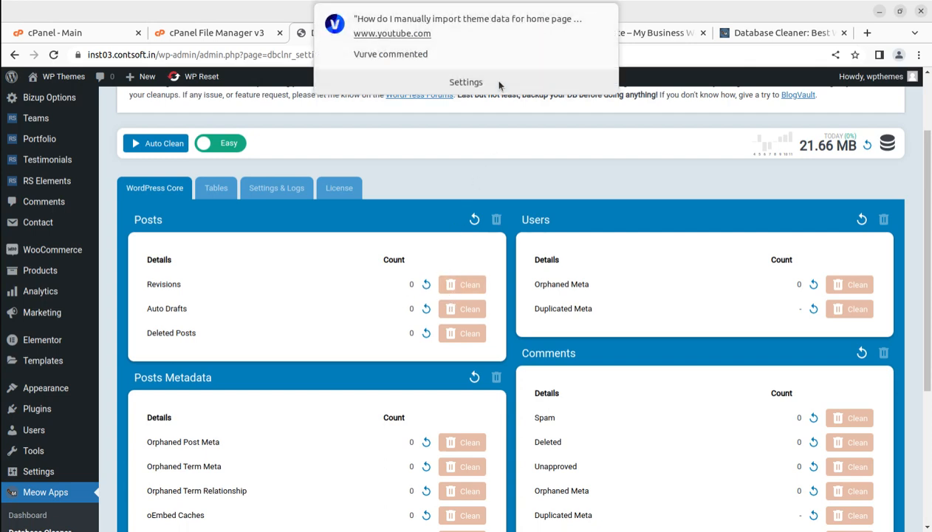
{"action": "mouse_move", "coordinate": [591, 17]}
{"action": "left_click", "coordinate": [599, 17]}
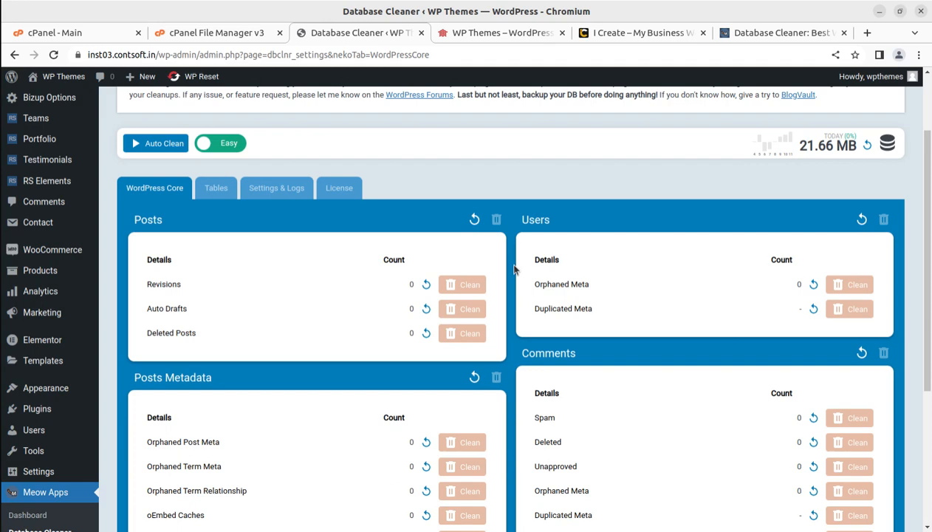
Switch to the i-Create website and show the beginning of its home page
{"action": "left_click", "coordinate": [627, 32]}
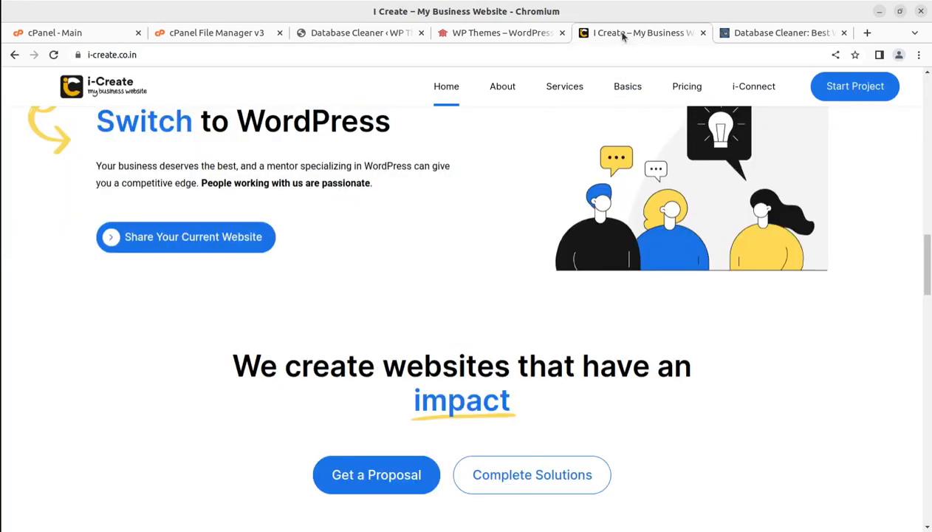
{"action": "scroll", "coordinate": [377, 288], "scroll_direction": "up", "scroll_amount": 3}
{"action": "scroll", "coordinate": [376, 288], "scroll_direction": "up", "scroll_amount": 15}
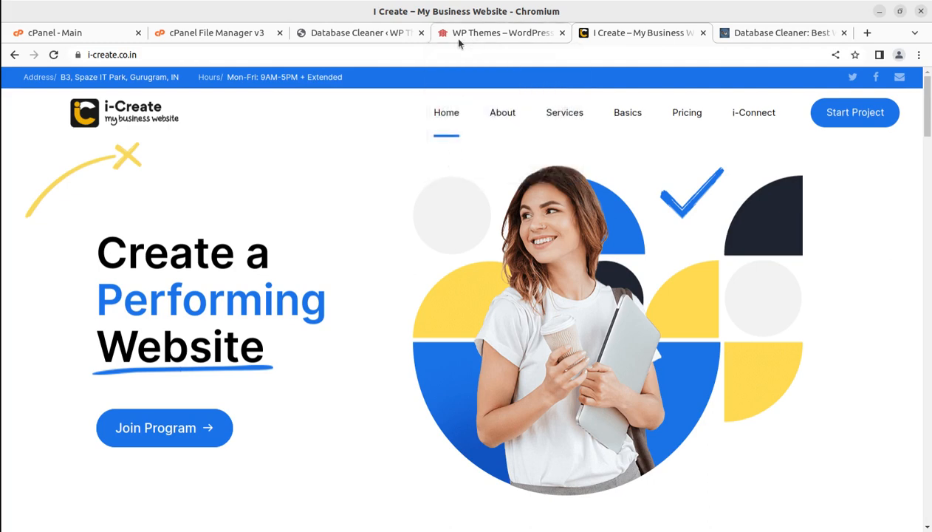
Switch back to the Database Cleaner page and clean the expired transients
{"action": "left_click", "coordinate": [334, 35]}
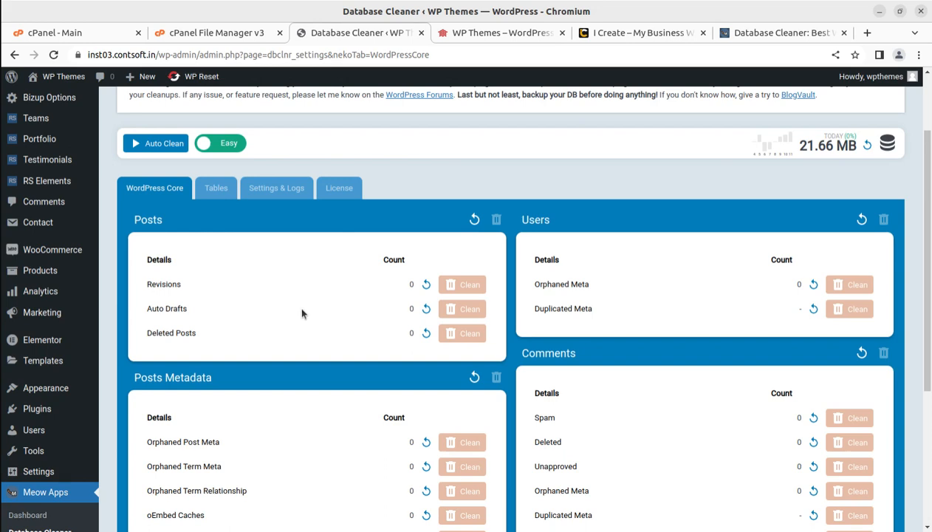
{"action": "scroll", "coordinate": [311, 310], "scroll_direction": "down", "scroll_amount": 2}
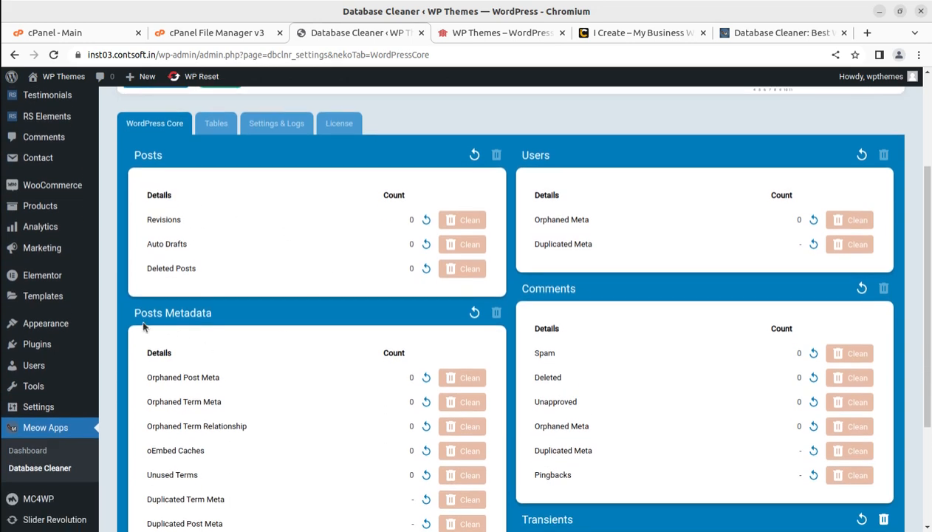
{"action": "scroll", "coordinate": [354, 339], "scroll_direction": "down", "scroll_amount": 4}
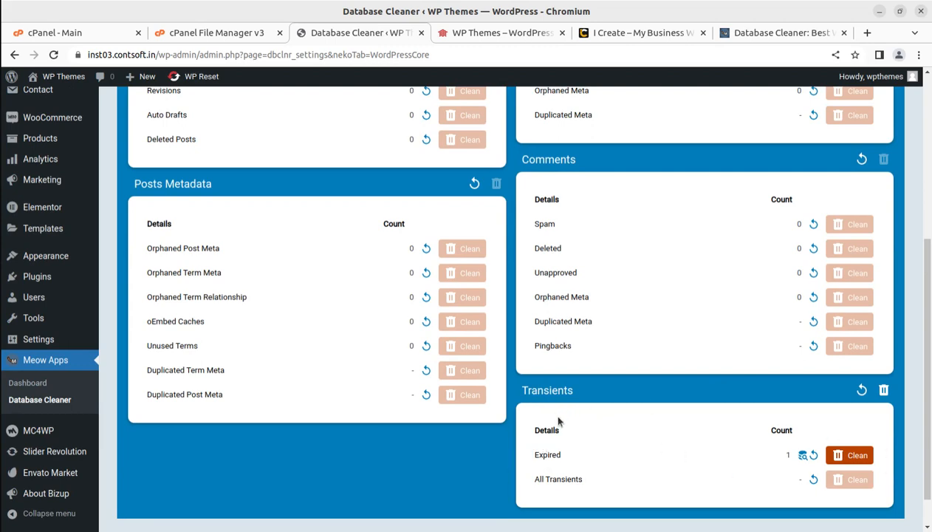
{"action": "left_click", "coordinate": [844, 457]}
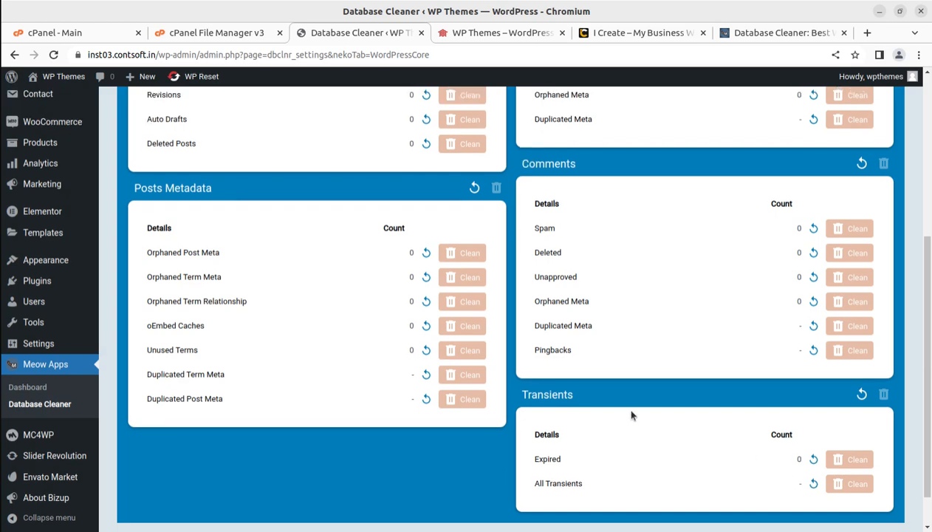
Optimize the wpiq_revslider_slides and wpiq_revslider_sliders tables in the Tables list
{"action": "scroll", "coordinate": [631, 413], "scroll_direction": "up", "scroll_amount": 3}
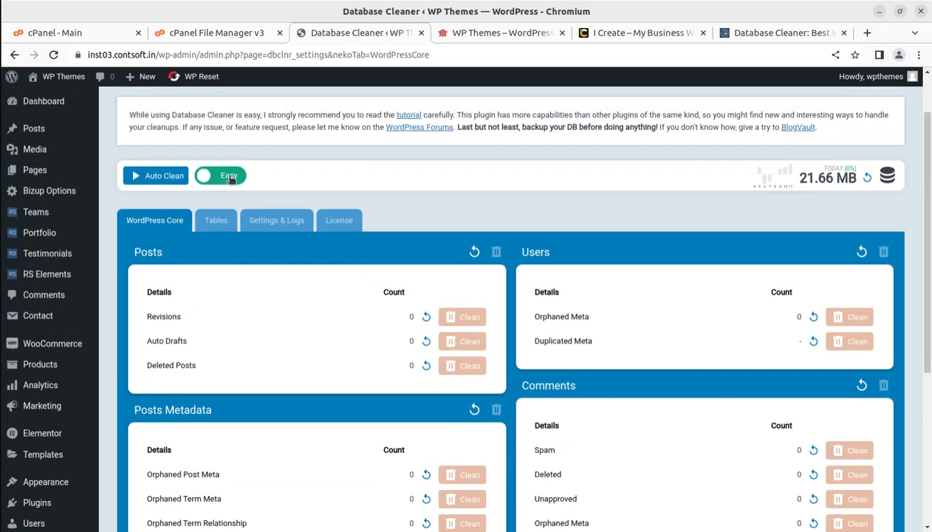
{"action": "left_click", "coordinate": [226, 222]}
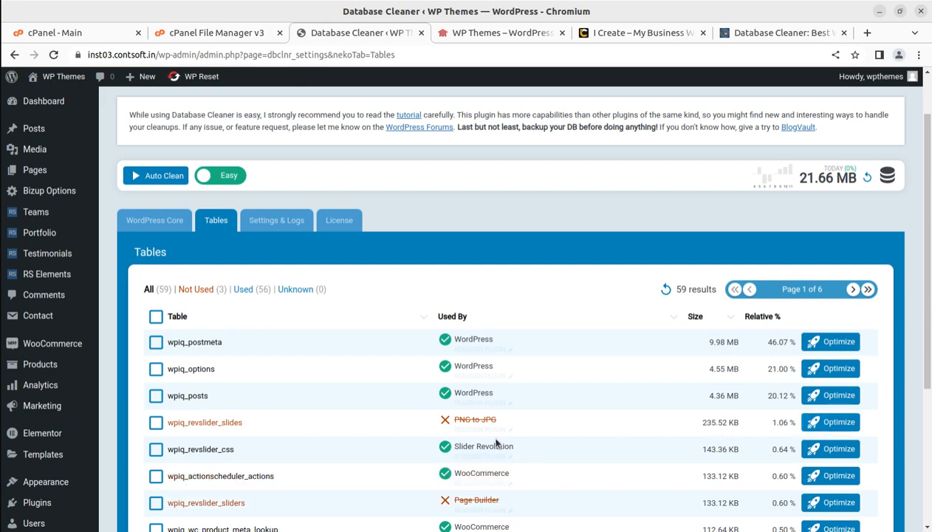
{"action": "left_click", "coordinate": [829, 425]}
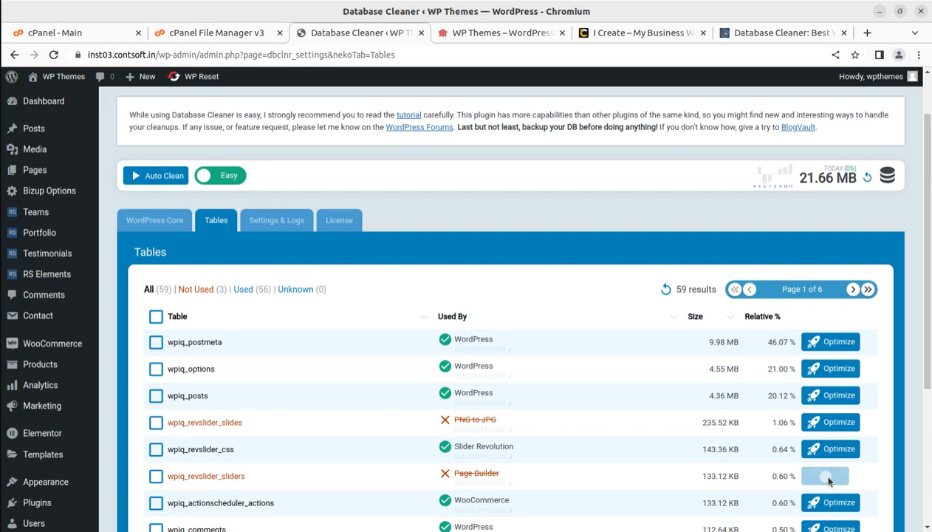
Browse the database tables list from page 1 through page 5, checking which plugin uses each table and its size
{"action": "scroll", "coordinate": [662, 429], "scroll_direction": "down", "scroll_amount": 1}
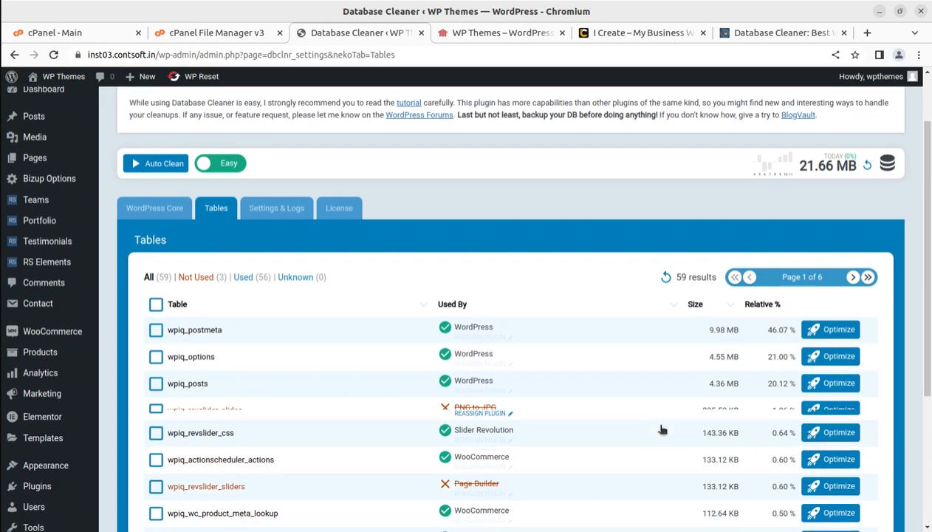
{"action": "scroll", "coordinate": [662, 429], "scroll_direction": "down", "scroll_amount": 5}
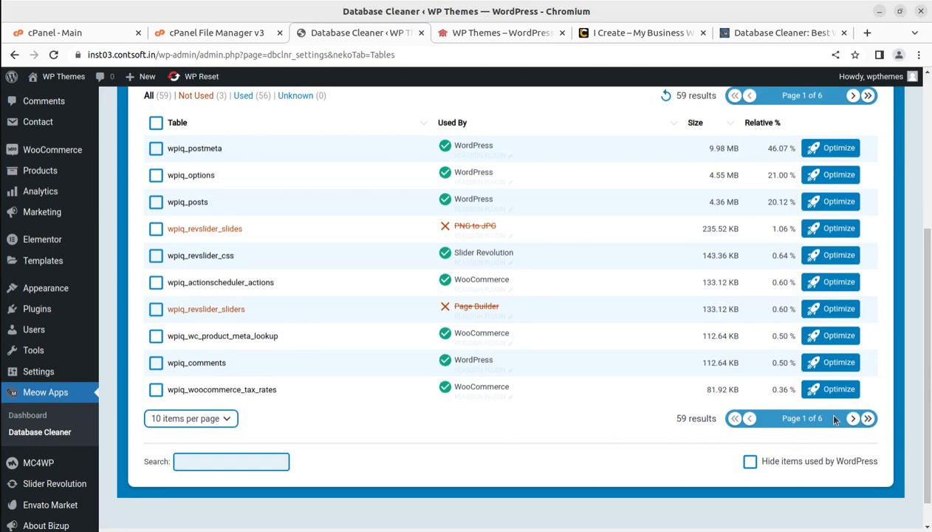
{"action": "scroll", "coordinate": [760, 392], "scroll_direction": "up", "scroll_amount": 4}
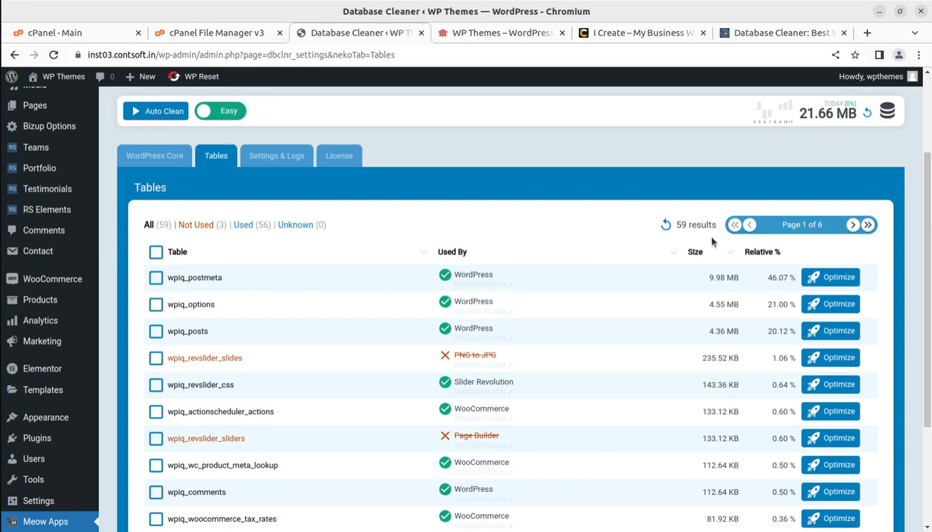
{"action": "left_click", "coordinate": [853, 225]}
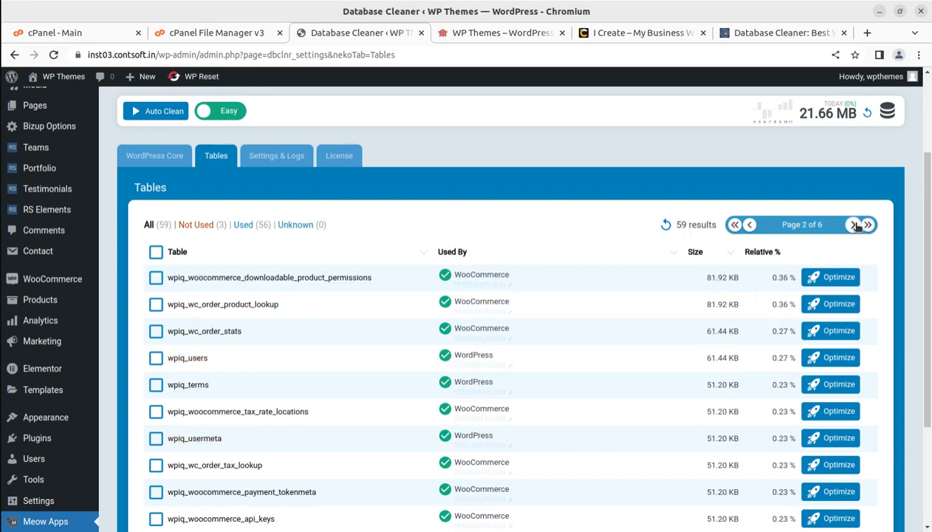
{"action": "scroll", "coordinate": [783, 318], "scroll_direction": "down", "scroll_amount": 3}
{"action": "scroll", "coordinate": [782, 319], "scroll_direction": "up", "scroll_amount": 3}
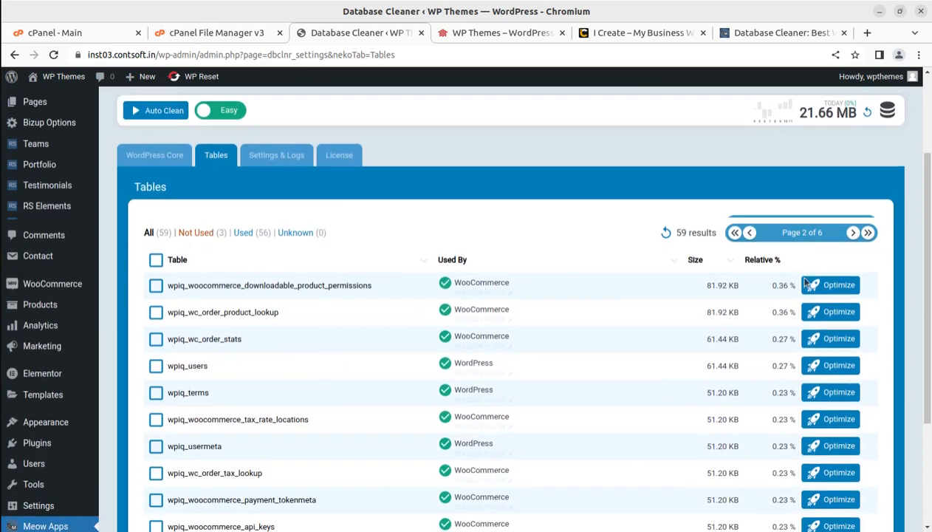
{"action": "left_click", "coordinate": [853, 235]}
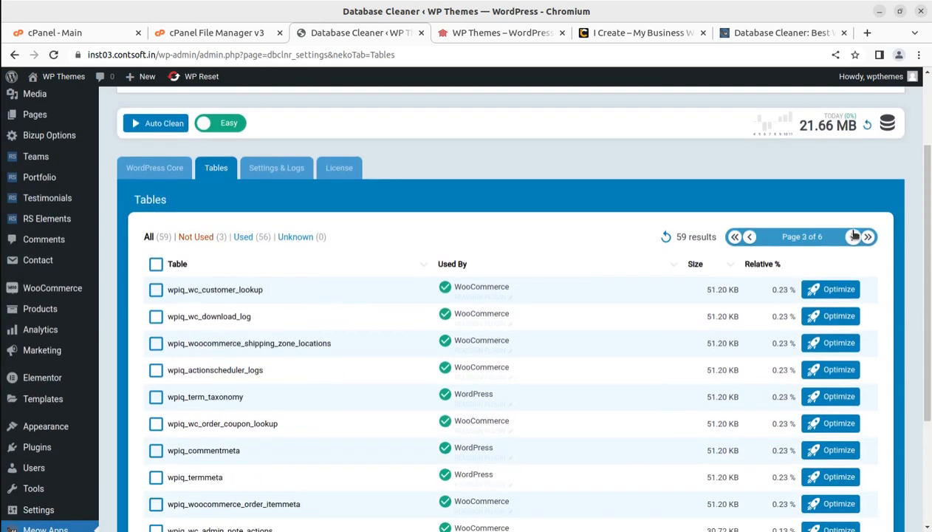
{"action": "left_click", "coordinate": [854, 236]}
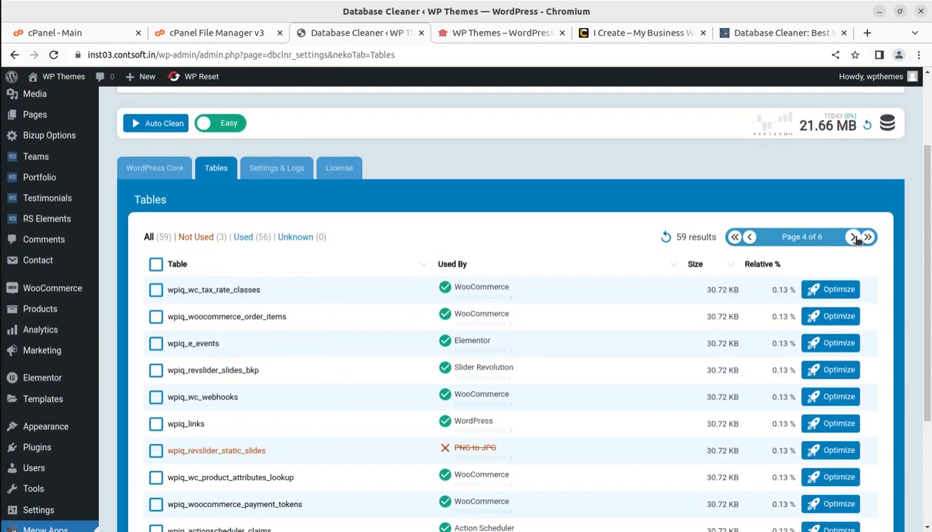
{"action": "left_click", "coordinate": [854, 237]}
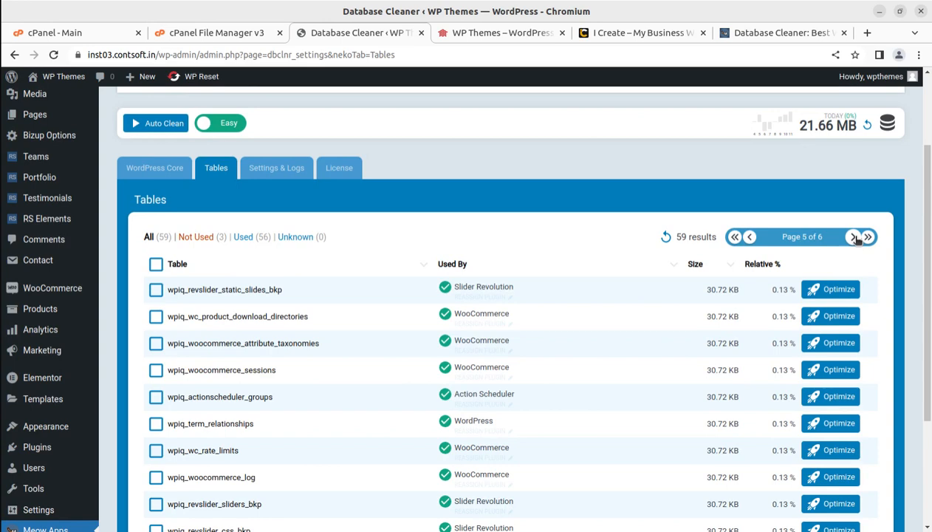
Switch the plugin to Expert mode from Settings & Logs and look through the WordPress Core, Post Types and Tables lists
{"action": "left_click", "coordinate": [284, 172]}
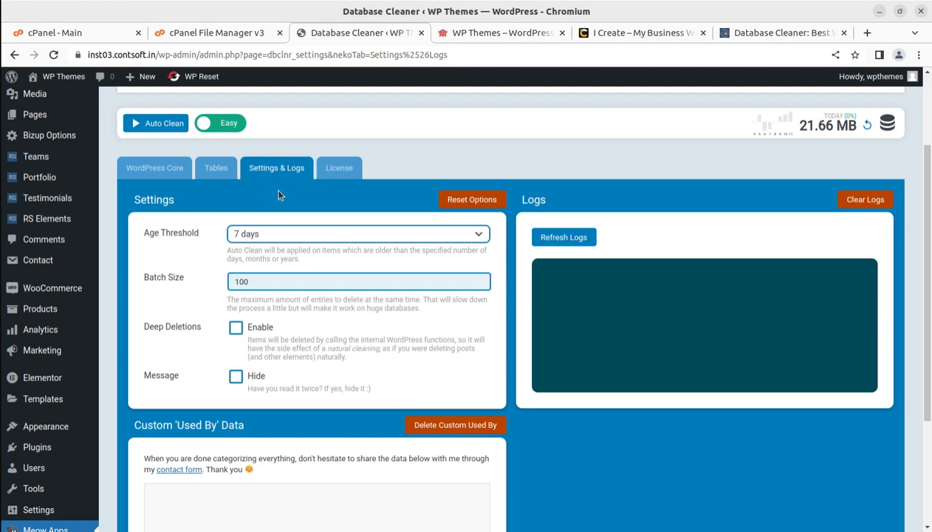
{"action": "left_click", "coordinate": [226, 123]}
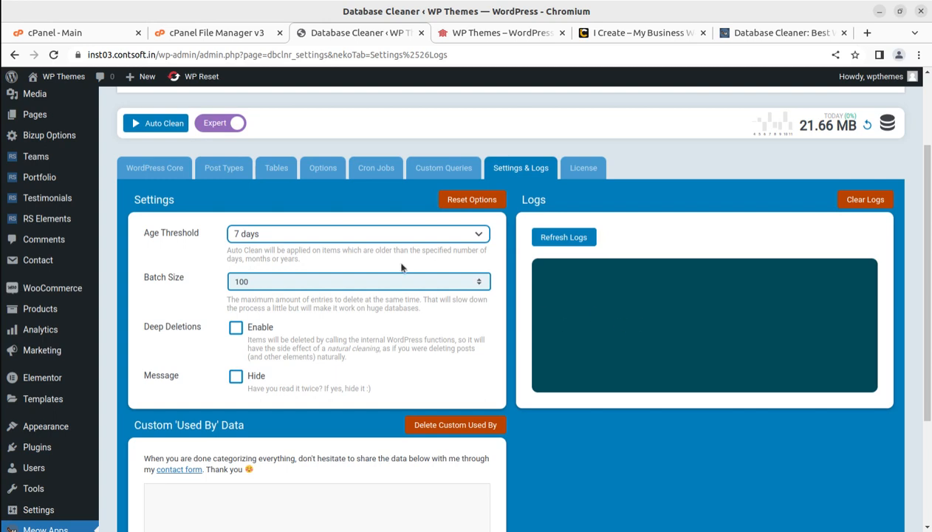
{"action": "left_click", "coordinate": [156, 169]}
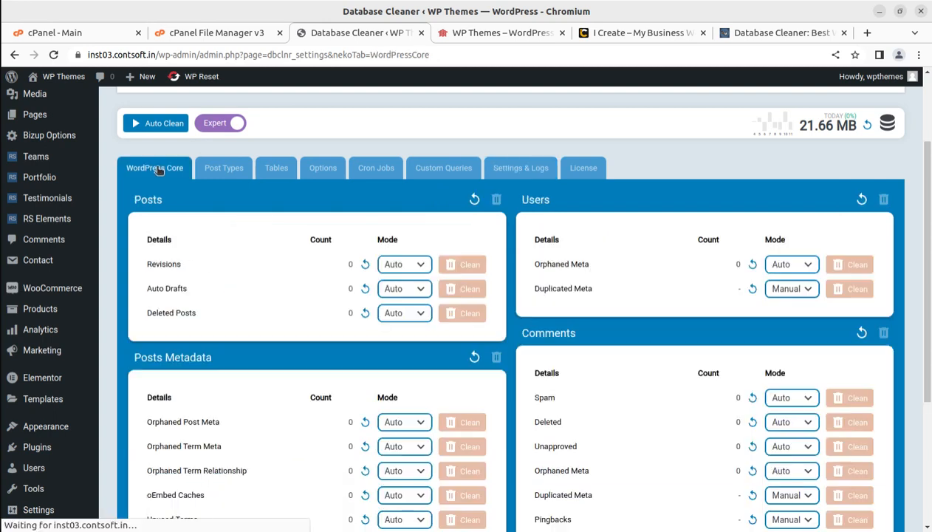
{"action": "left_click", "coordinate": [219, 171]}
{"action": "left_click", "coordinate": [267, 172]}
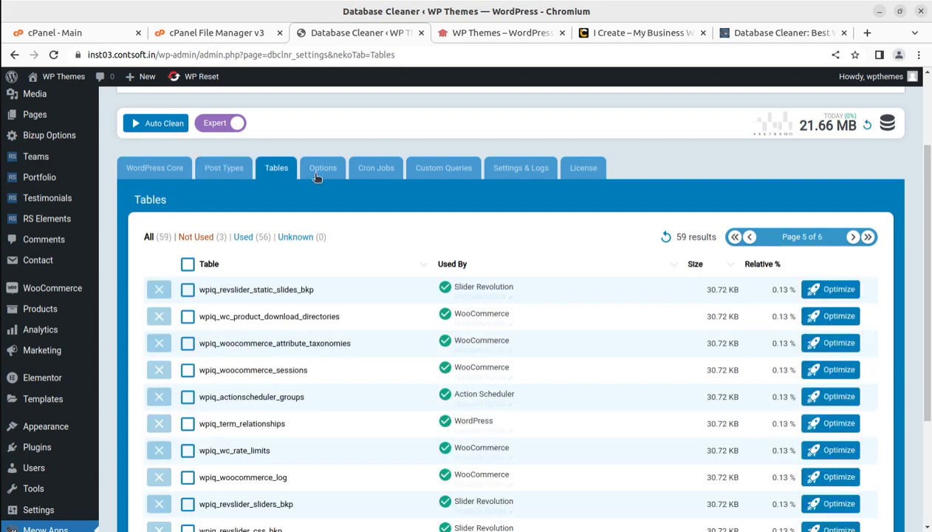
Examine the entries in the Options list and inspect the stored data of bizup_option
{"action": "left_click", "coordinate": [322, 178]}
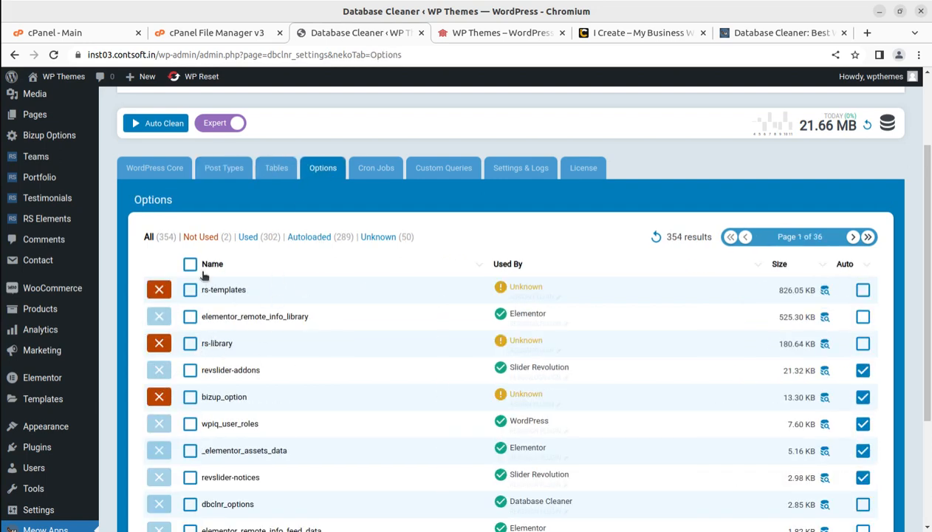
{"action": "scroll", "coordinate": [309, 319], "scroll_direction": "down", "scroll_amount": 1}
{"action": "scroll", "coordinate": [308, 319], "scroll_direction": "down", "scroll_amount": 3}
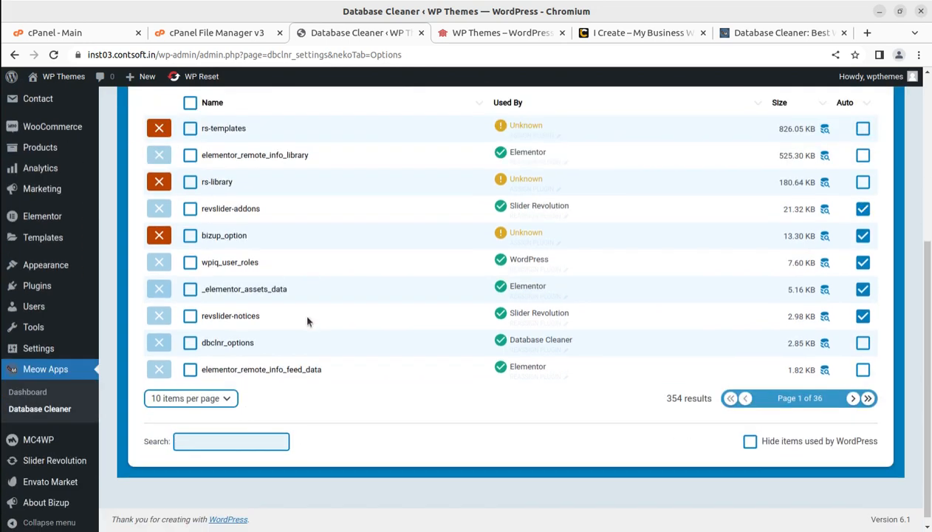
{"action": "scroll", "coordinate": [308, 321], "scroll_direction": "up", "scroll_amount": 3}
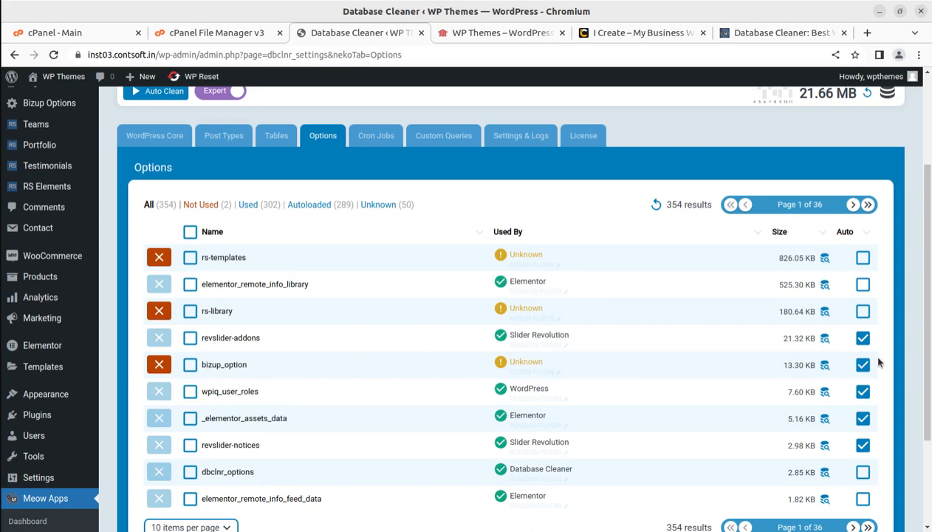
{"action": "left_click", "coordinate": [825, 365]}
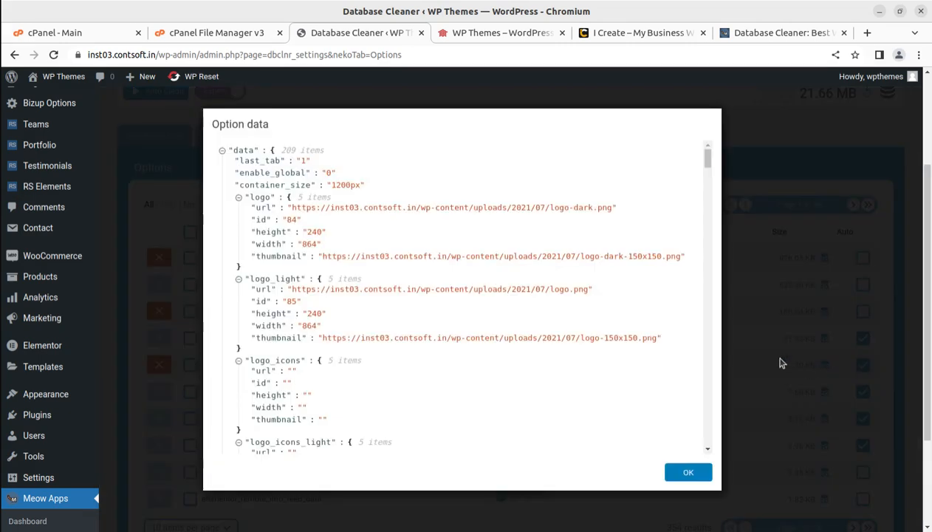
{"action": "scroll", "coordinate": [635, 297], "scroll_direction": "down", "scroll_amount": 4}
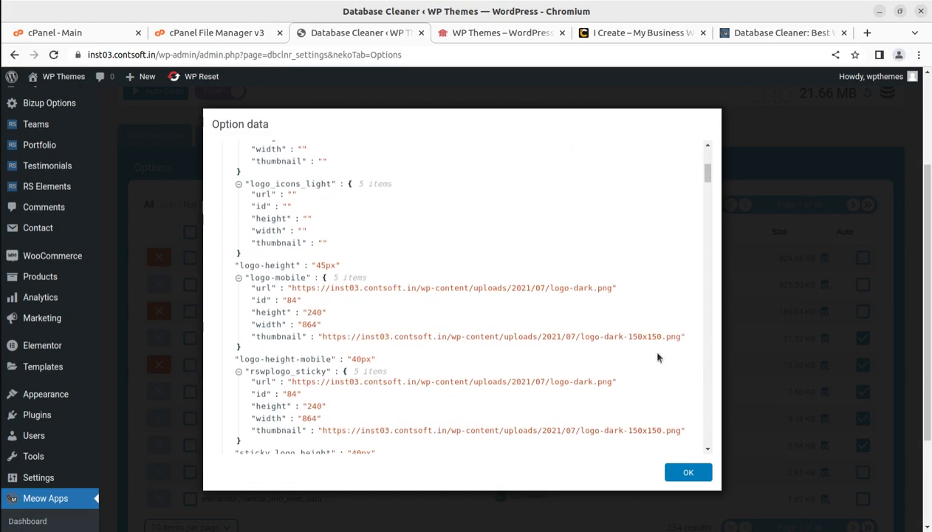
Close the option data and go through the Cron Jobs list, selecting the upgrader_scheduled_cleanup job
{"action": "left_click", "coordinate": [687, 473]}
{"action": "left_click", "coordinate": [863, 365]}
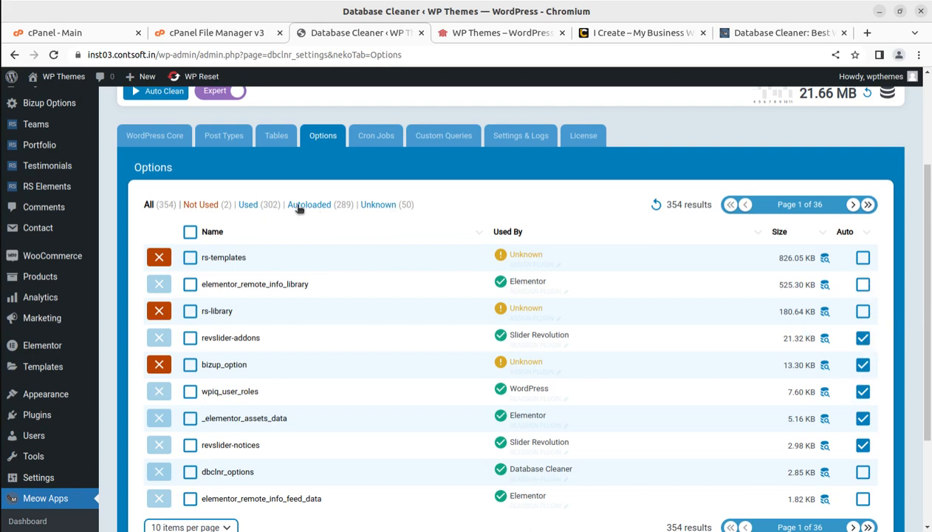
{"action": "left_click", "coordinate": [378, 140]}
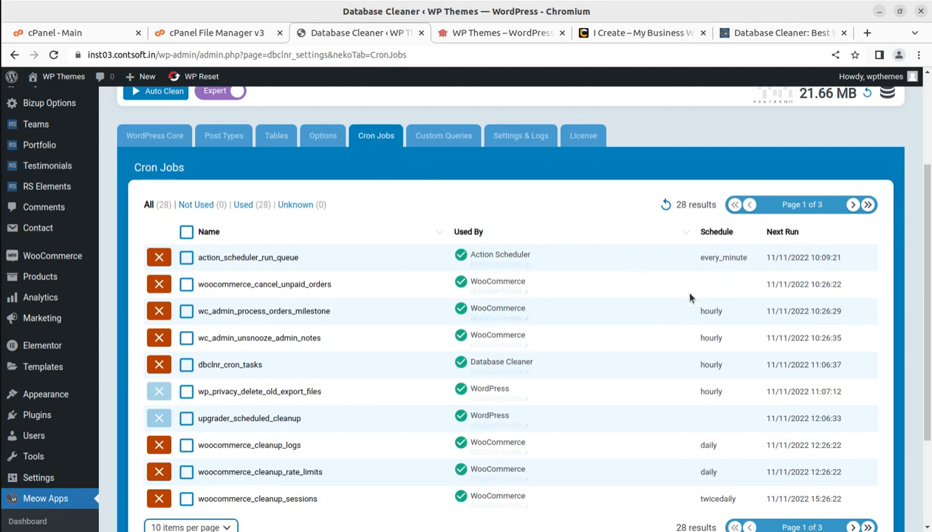
{"action": "scroll", "coordinate": [497, 355], "scroll_direction": "down", "scroll_amount": 3}
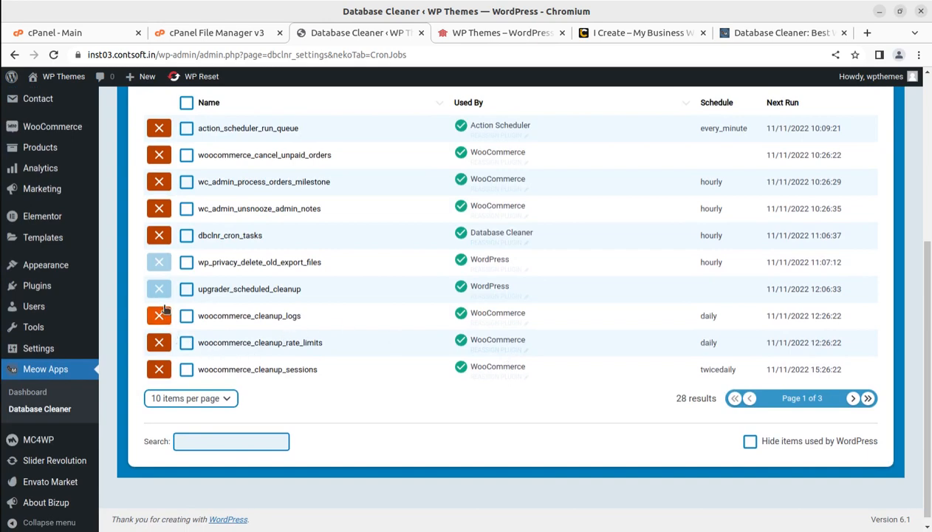
{"action": "left_click", "coordinate": [186, 289]}
{"action": "scroll", "coordinate": [186, 289], "scroll_direction": "up", "scroll_amount": 3}
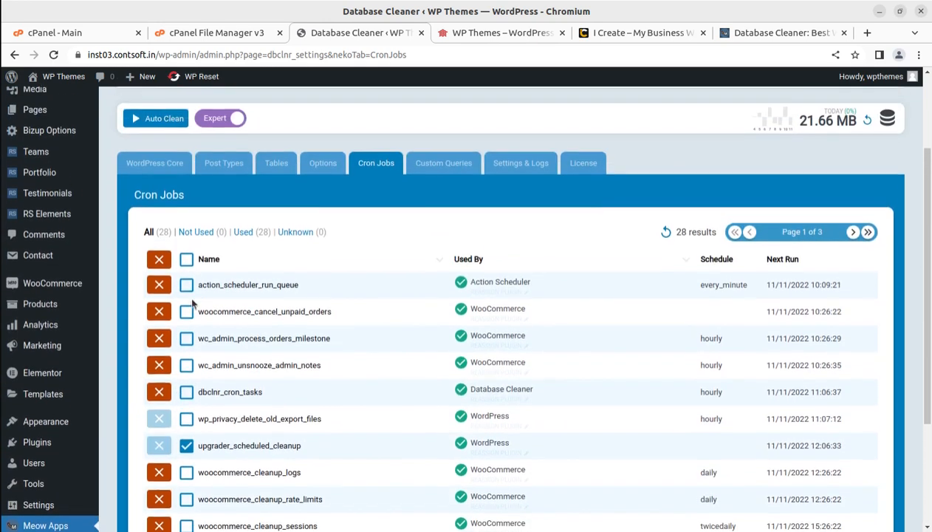
{"action": "scroll", "coordinate": [196, 290], "scroll_direction": "down", "scroll_amount": 3}
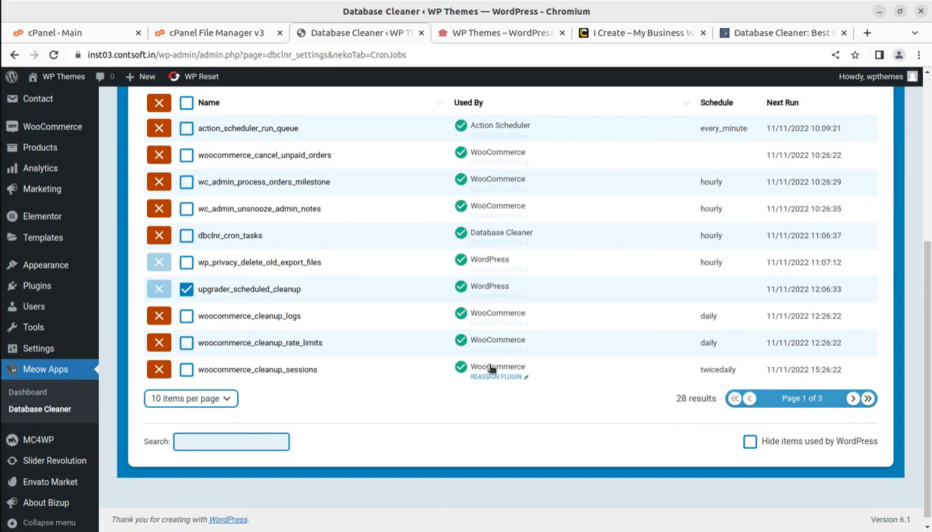
{"action": "scroll", "coordinate": [399, 263], "scroll_direction": "up", "scroll_amount": 3}
View the Custom Queries section, then switch Expert mode off and back on
{"action": "left_click", "coordinate": [445, 201]}
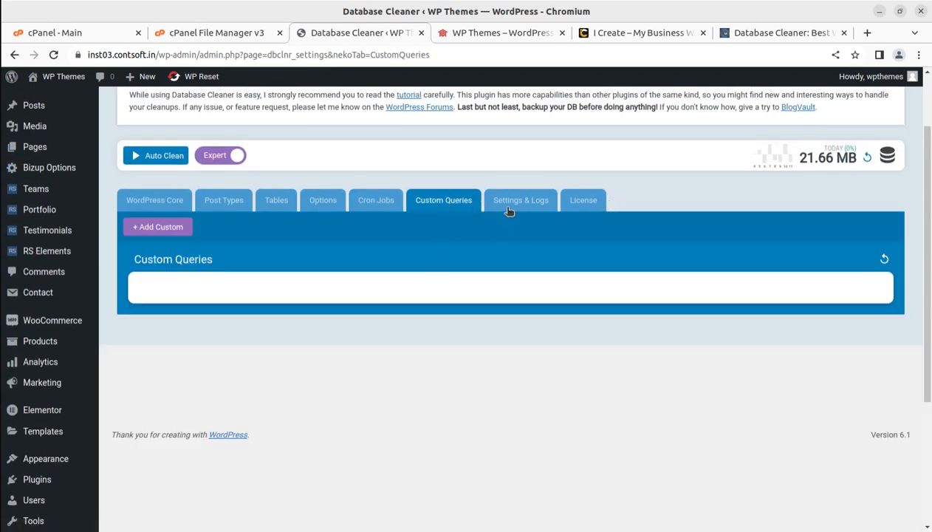
{"action": "scroll", "coordinate": [252, 273], "scroll_direction": "up", "scroll_amount": 2}
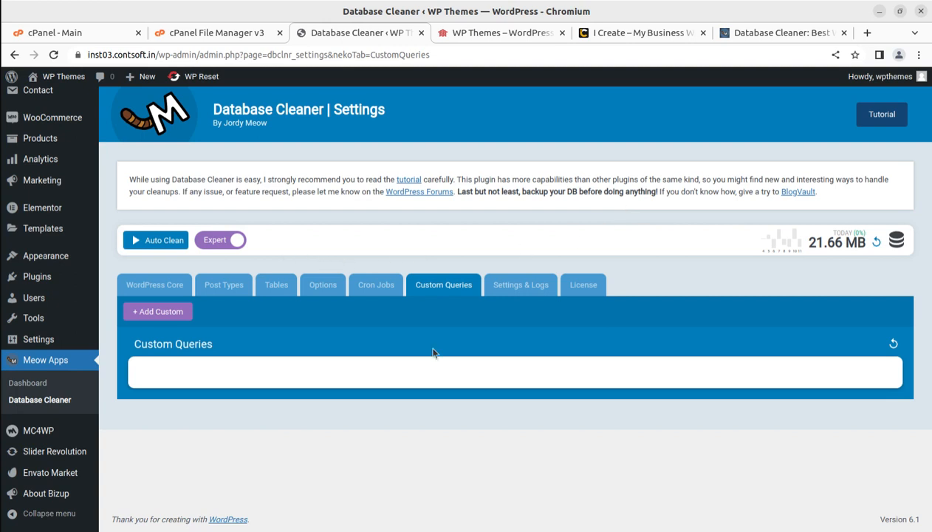
{"action": "left_click", "coordinate": [207, 243]}
{"action": "left_click", "coordinate": [206, 244]}
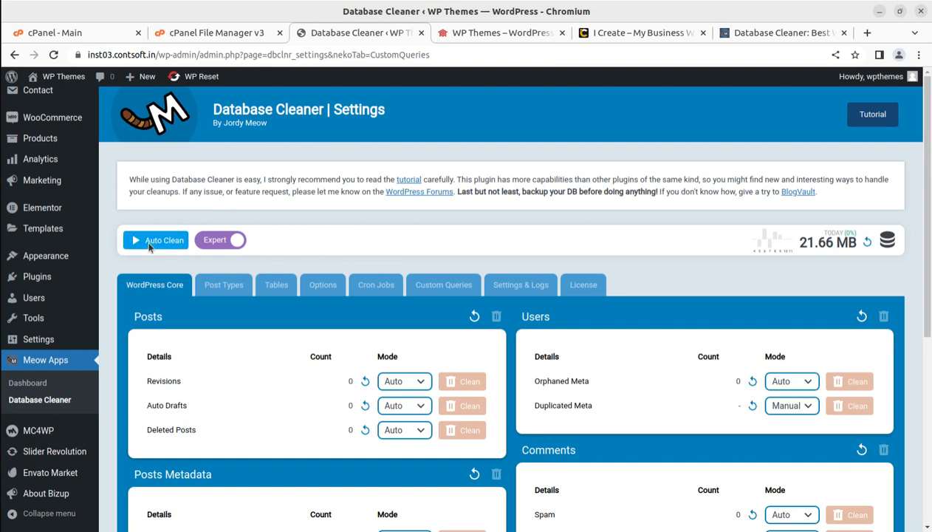
Run Auto Clean on the database and check the WordPress Core item counts
{"action": "left_click", "coordinate": [154, 242]}
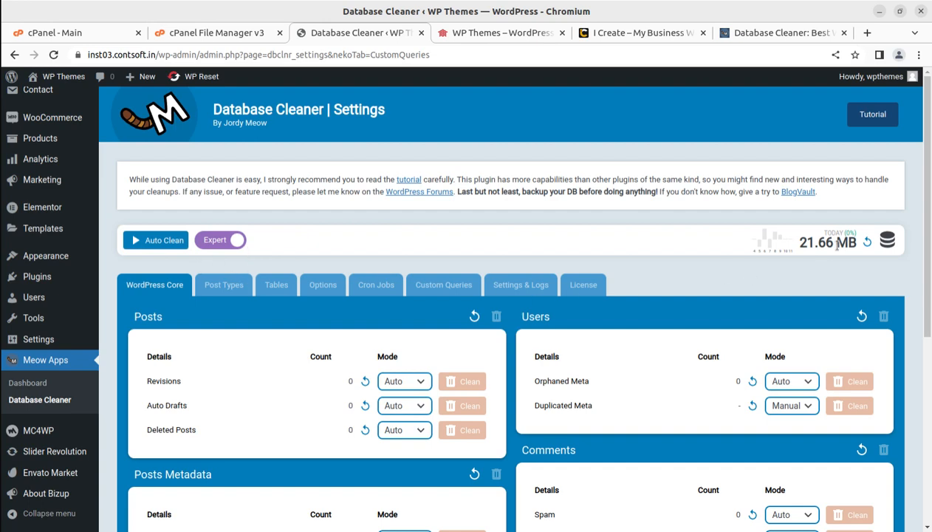
{"action": "scroll", "coordinate": [548, 333], "scroll_direction": "down", "scroll_amount": 2}
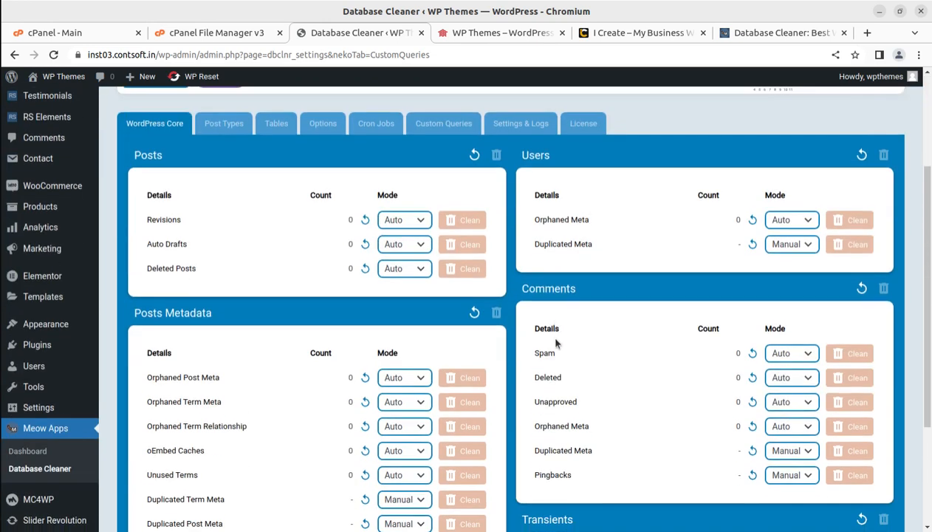
{"action": "scroll", "coordinate": [556, 342], "scroll_direction": "down", "scroll_amount": 2}
{"action": "scroll", "coordinate": [528, 336], "scroll_direction": "up", "scroll_amount": 4}
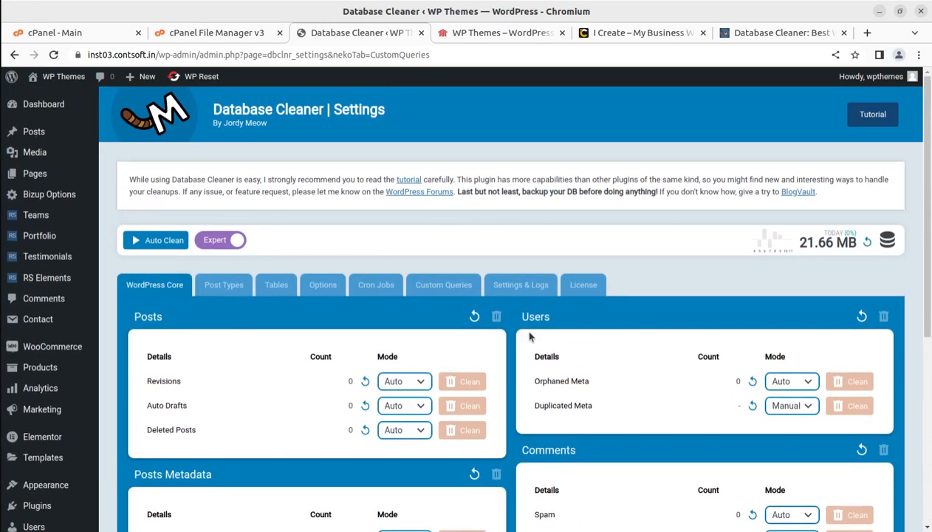
Revisit the Tables and Options lists and return to the WordPress Core section
{"action": "left_click", "coordinate": [270, 290]}
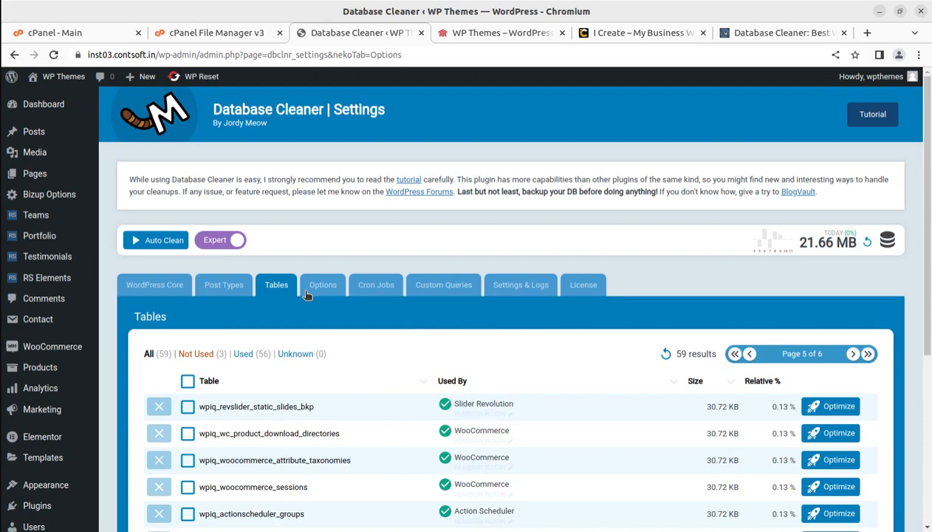
{"action": "left_click", "coordinate": [307, 294]}
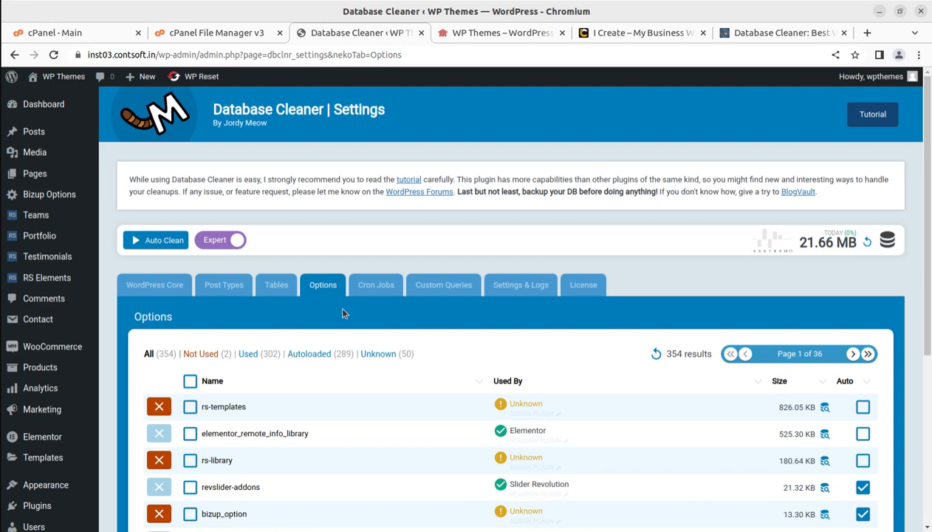
{"action": "left_click", "coordinate": [142, 286]}
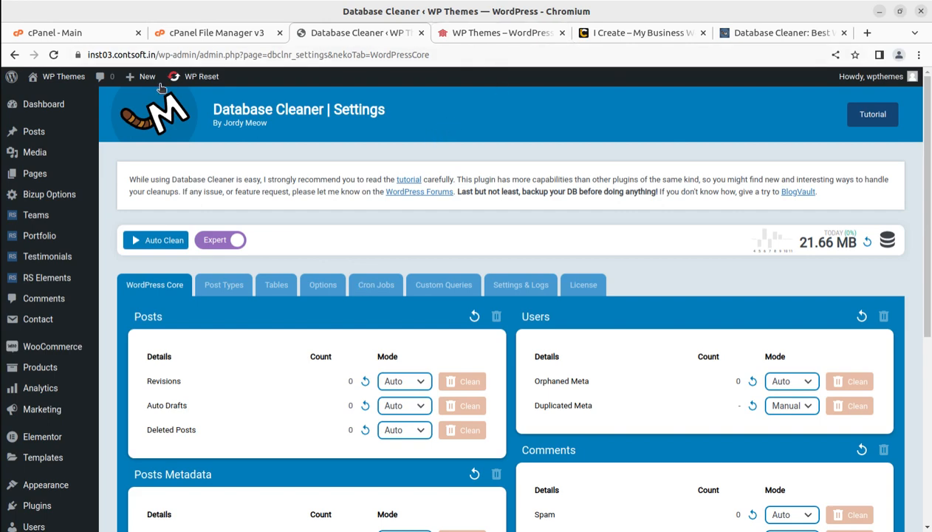
Visit the site's front end and check the home page and its Portfolios submenu
{"action": "mouse_move", "coordinate": [56, 76]}
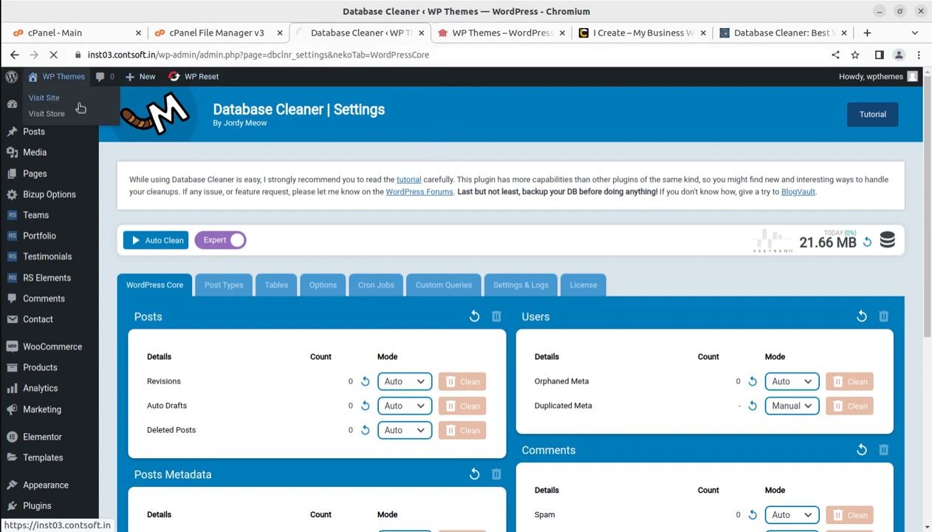
{"action": "left_click", "coordinate": [50, 101]}
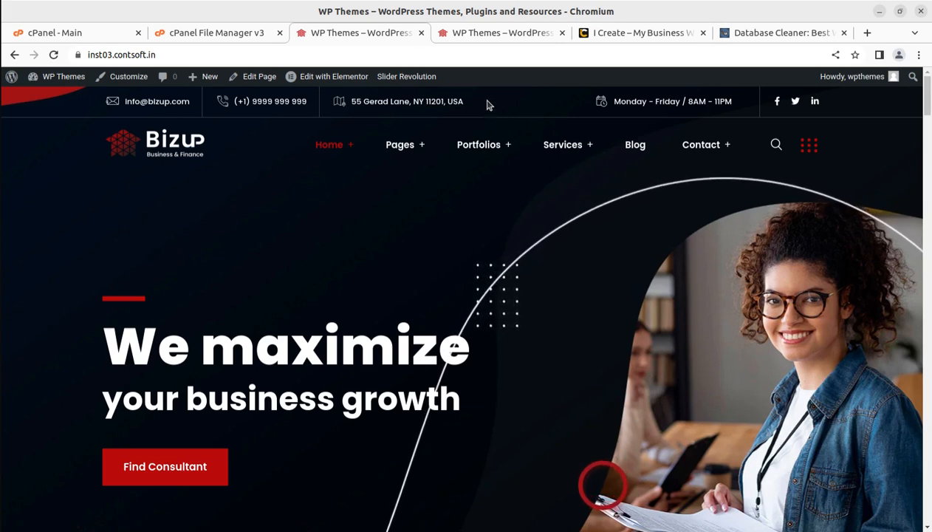
{"action": "mouse_move", "coordinate": [489, 147]}
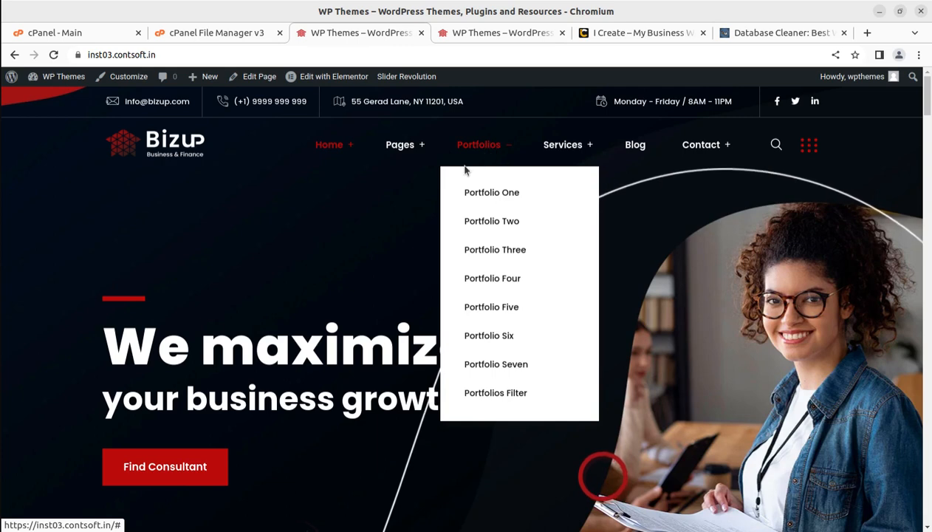